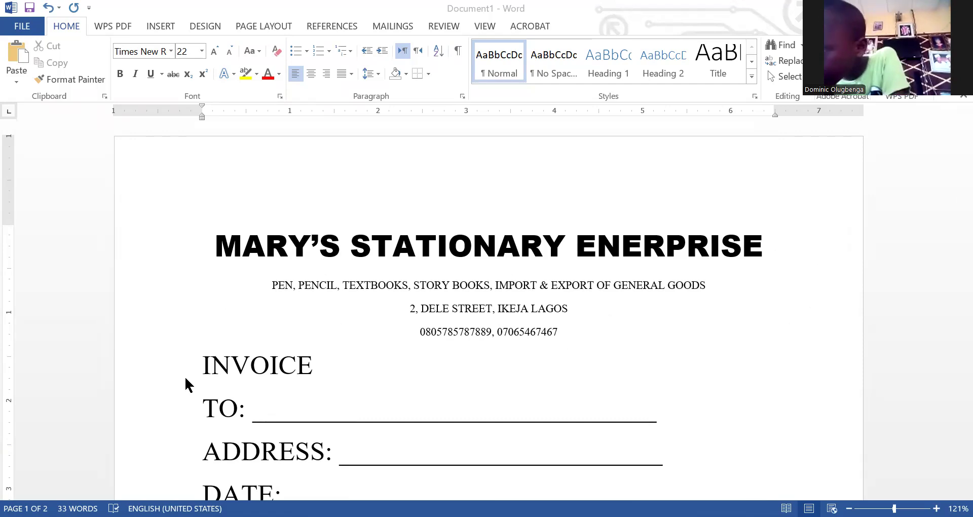
- Look over the invoice from its company heading and customer fields down to the end of the items table
scroll(232, 367, down, 1)
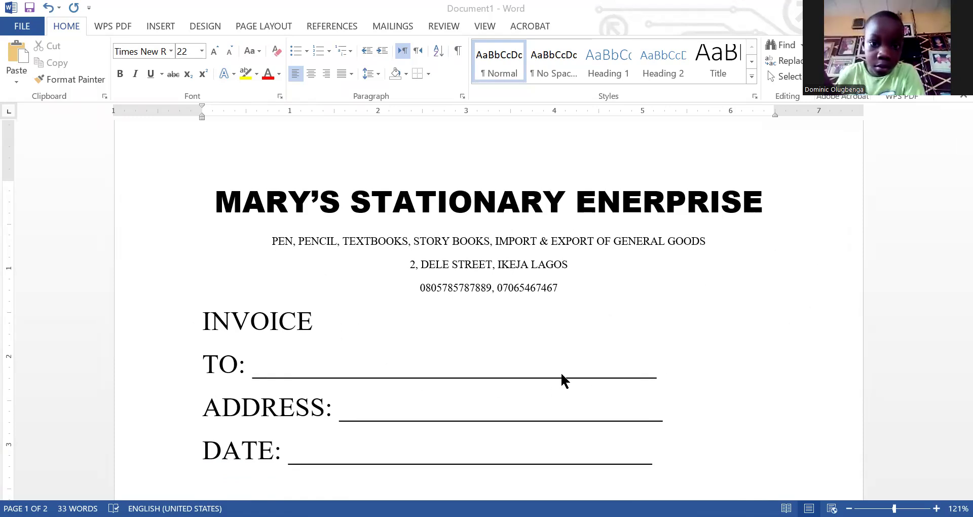
scroll(557, 377, down, 1)
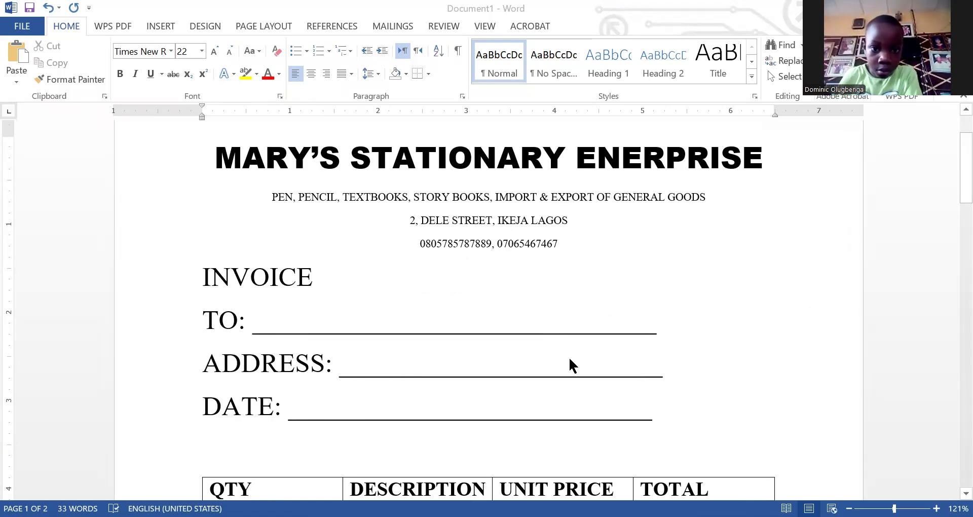
scroll(342, 402, down, 2)
scroll(330, 392, down, 2)
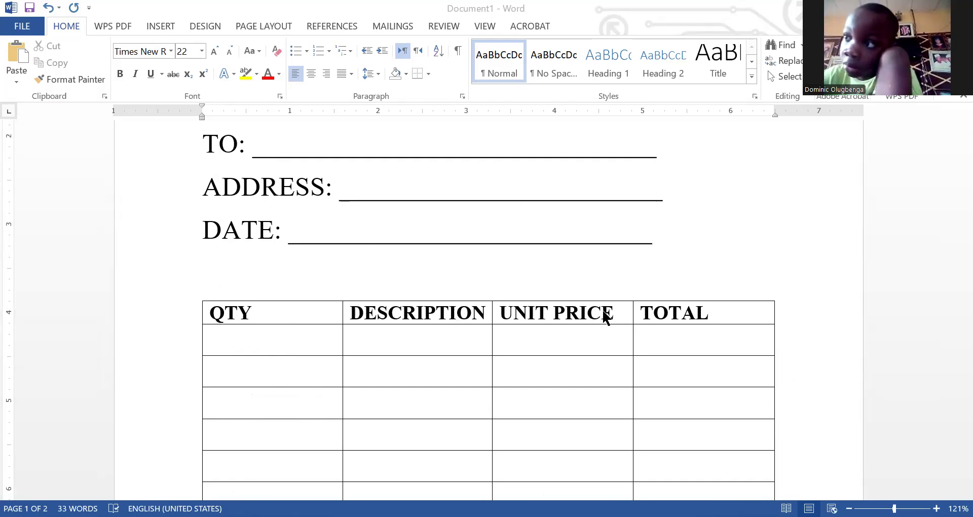
scroll(525, 332, down, 3)
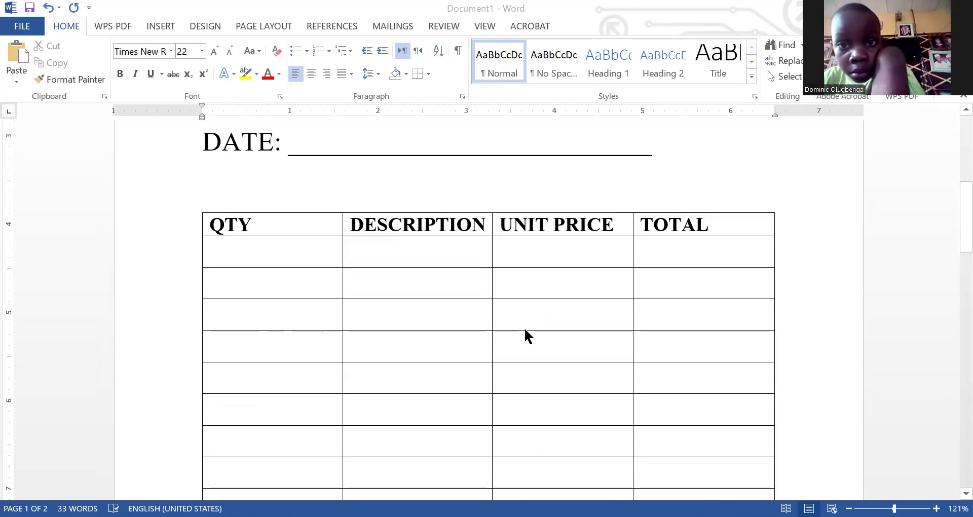
scroll(525, 332, down, 8)
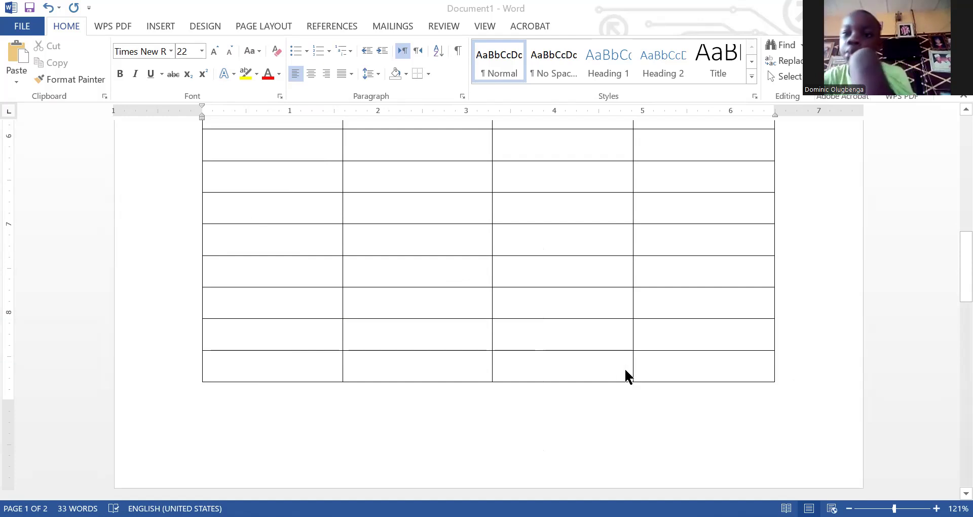
scroll(646, 335, down, 3)
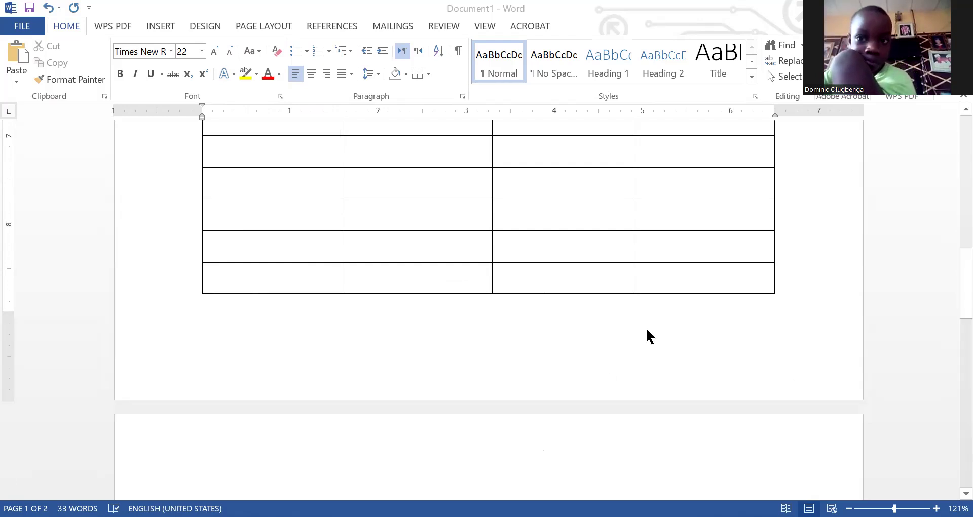
scroll(603, 342, up, 1)
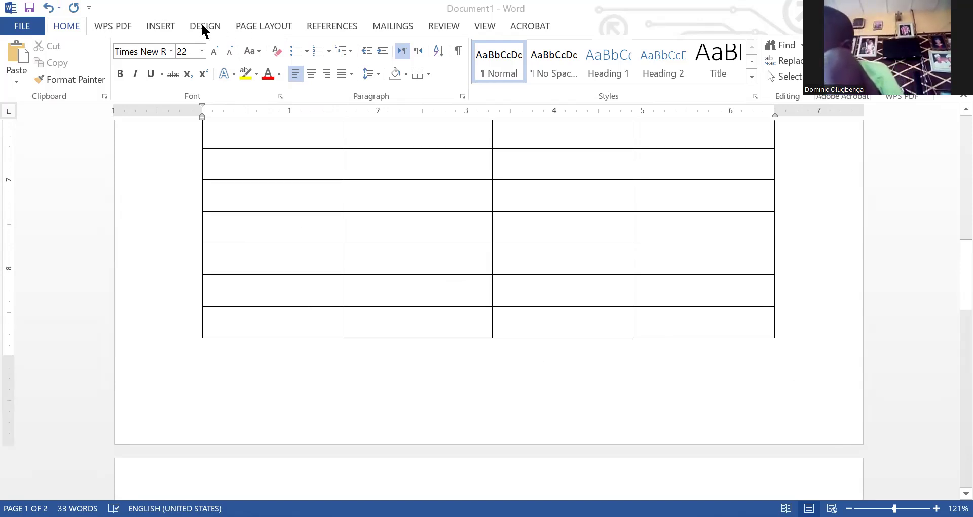
- Draw one extra table cell directly beneath the last row of the TOTAL column, matching the column's width
click(160, 26)
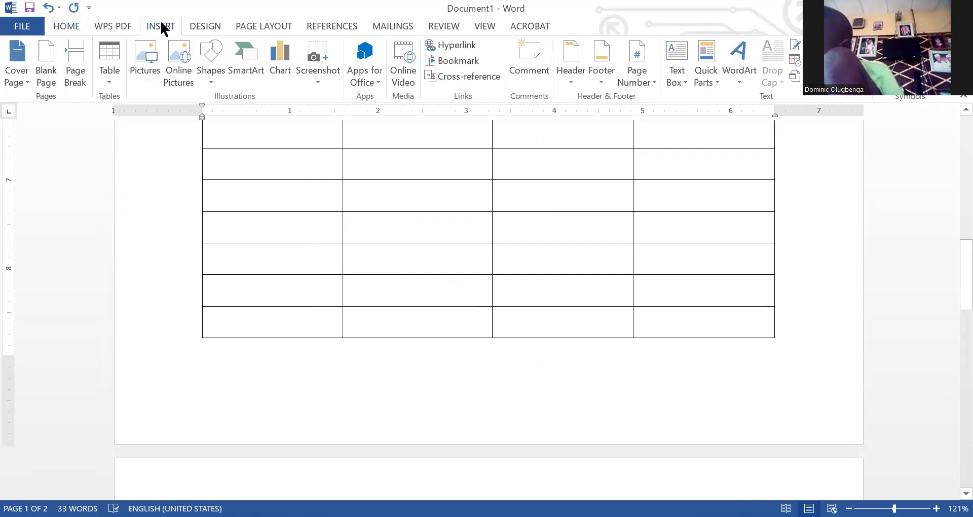
click(110, 81)
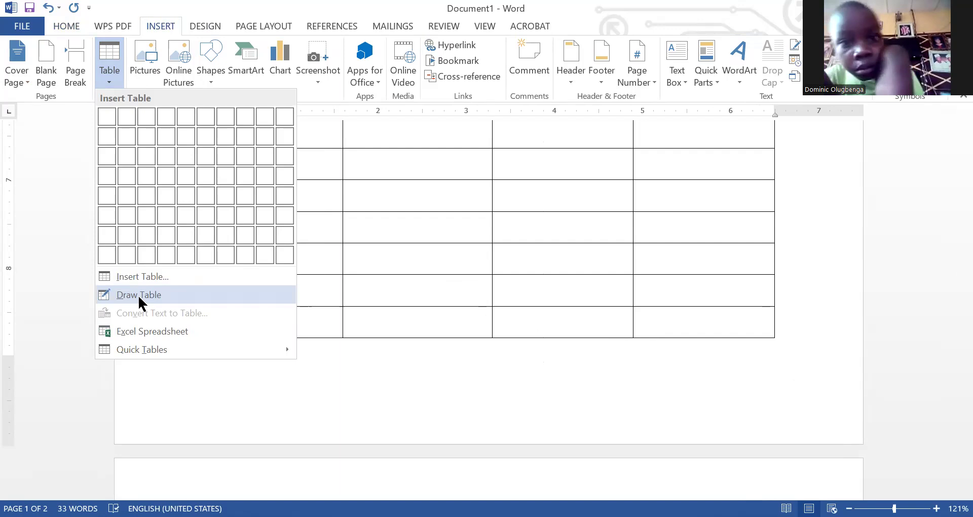
click(141, 297)
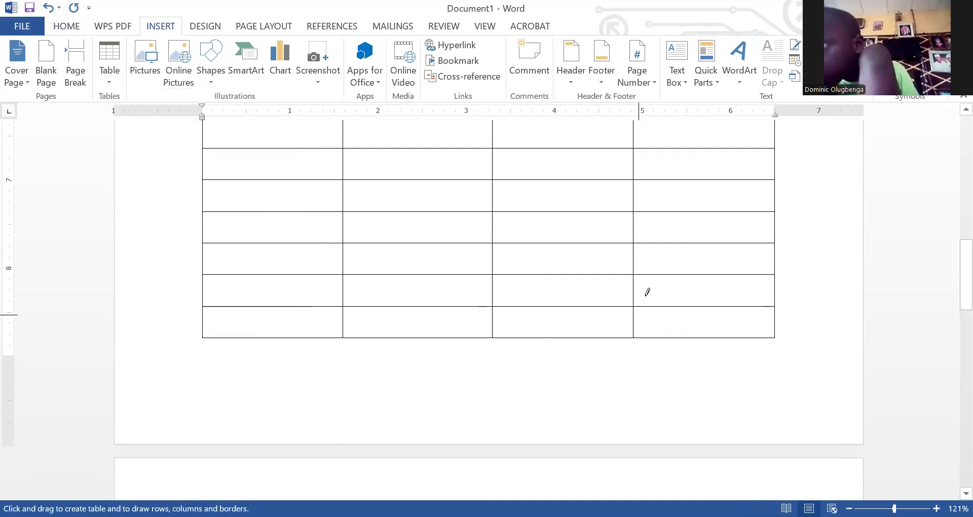
mouse_move(637, 338)
mouse_down()
mouse_move(642, 389)
mouse_move(776, 370)
mouse_up()
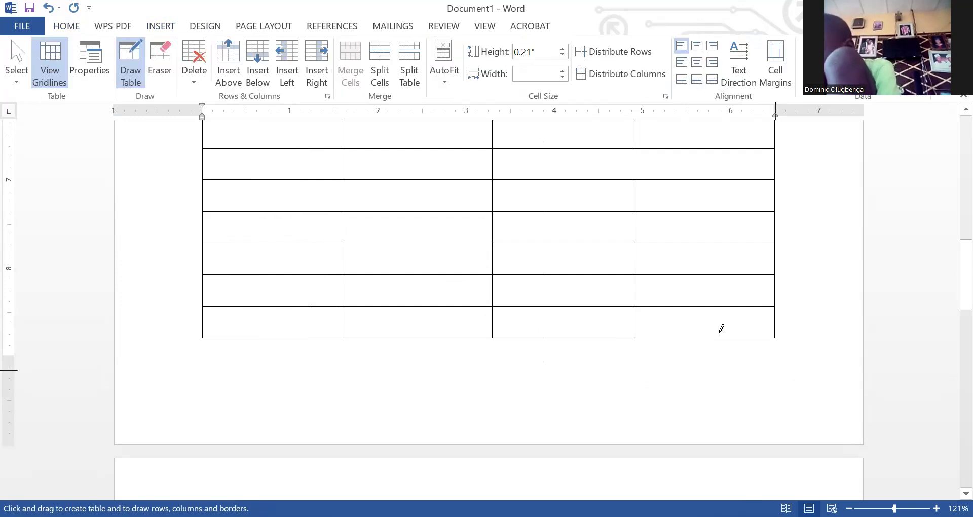
scroll(640, 350, down, 1)
mouse_move(635, 351)
mouse_down()
mouse_move(645, 384)
mouse_move(784, 419)
mouse_move(782, 406)
mouse_move(653, 369)
mouse_move(635, 343)
mouse_up()
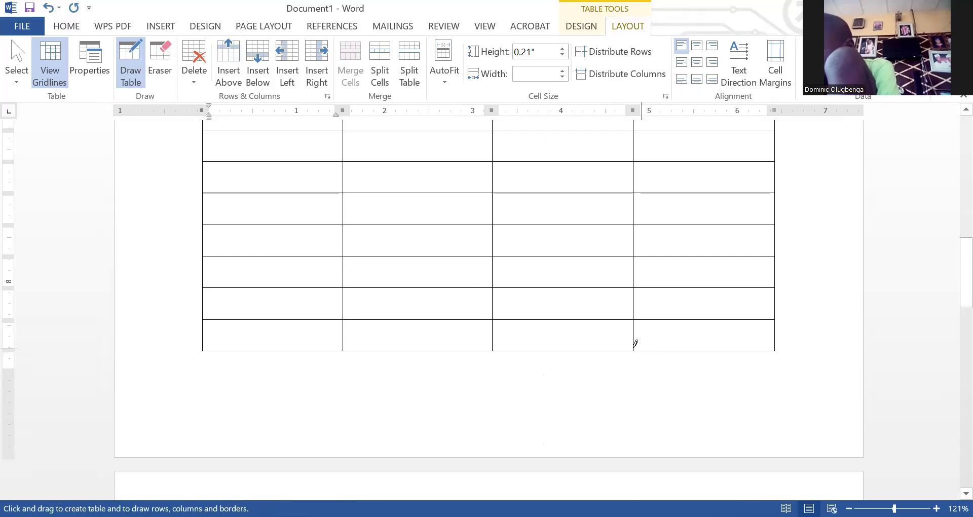
mouse_move(637, 409)
mouse_down()
mouse_move(753, 415)
mouse_move(638, 403)
mouse_move(636, 336)
mouse_move(637, 386)
mouse_up()
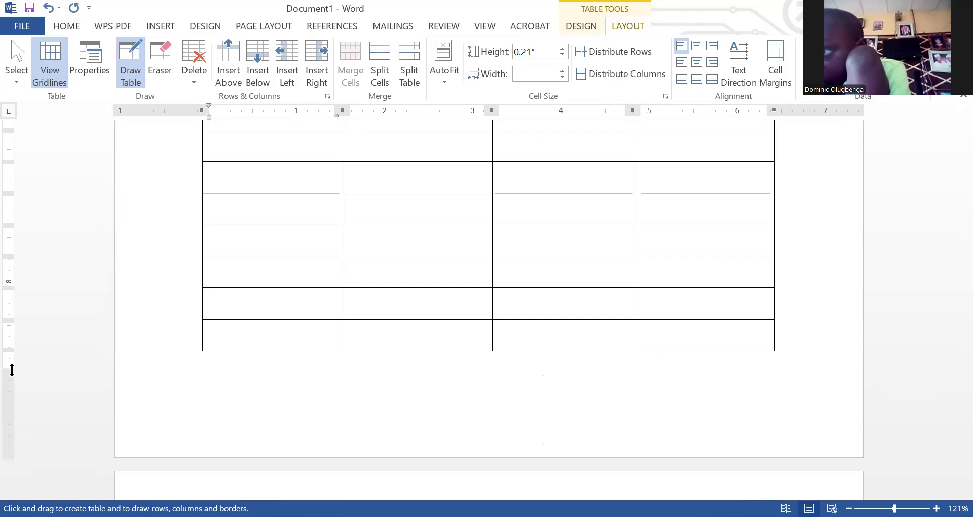
click(684, 385)
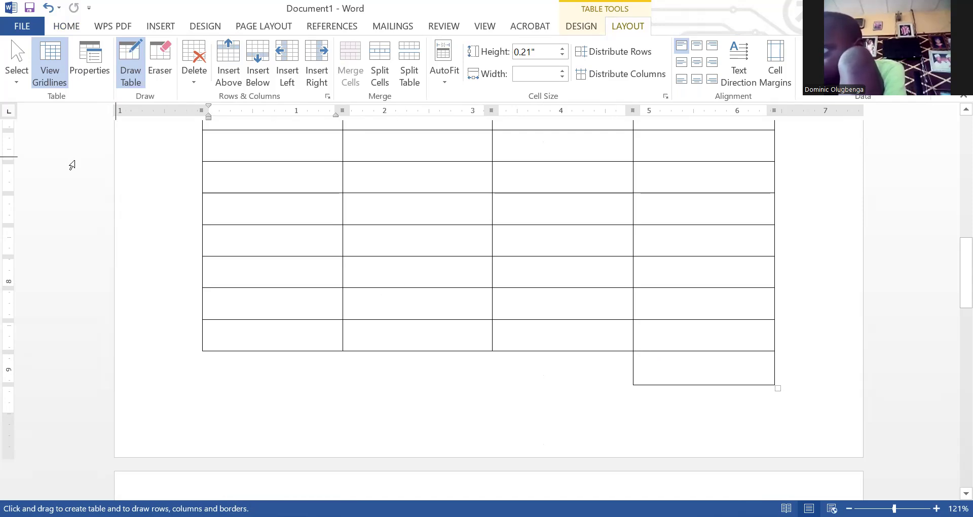
key(Escape)
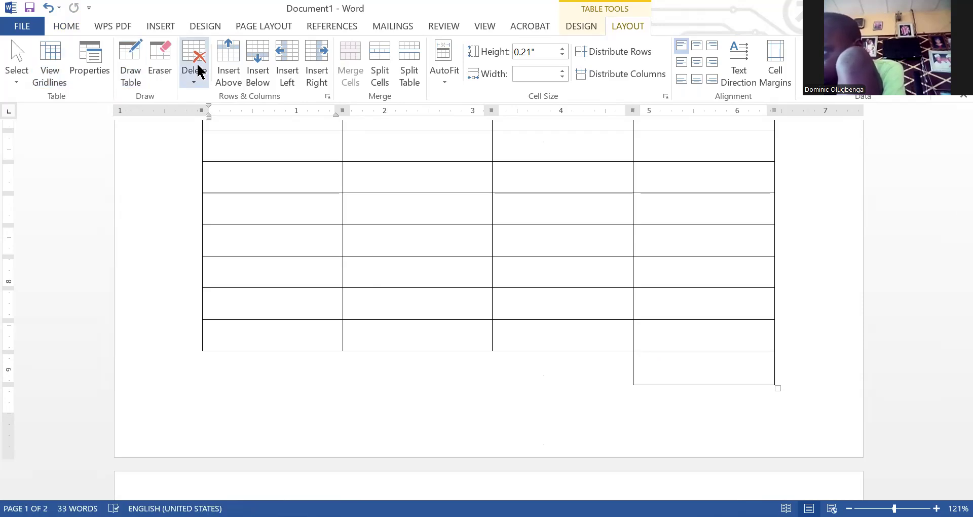
click(194, 76)
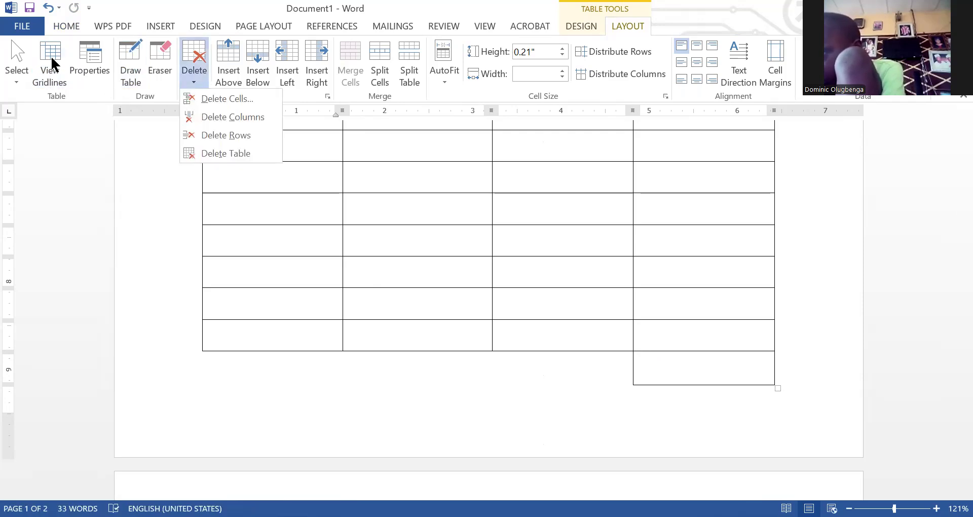
click(636, 368)
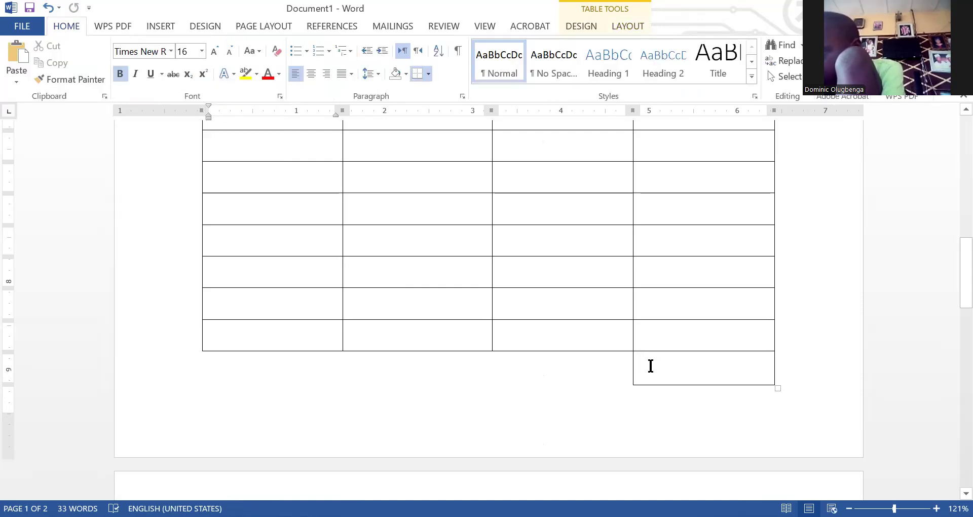
click(676, 365)
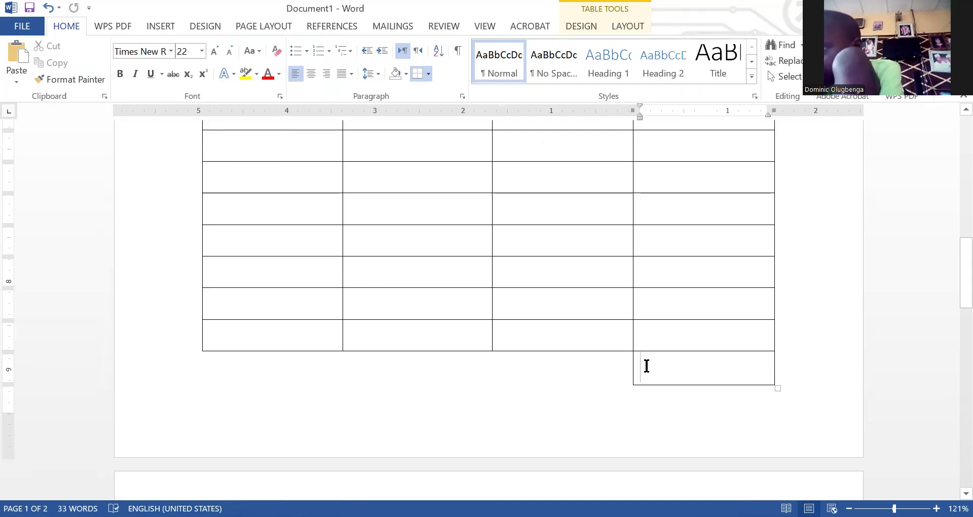
scroll(645, 360, down, 5)
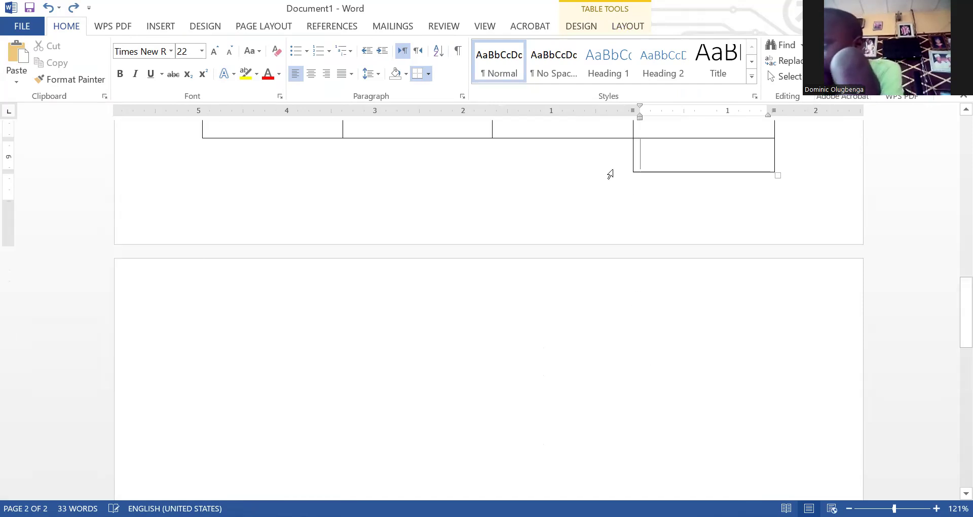
scroll(585, 268, up, 2)
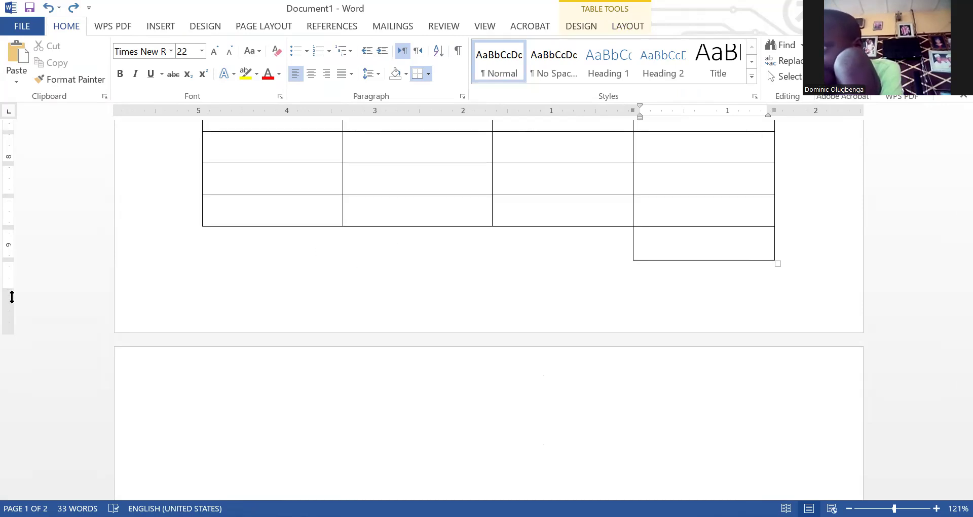
click(405, 258)
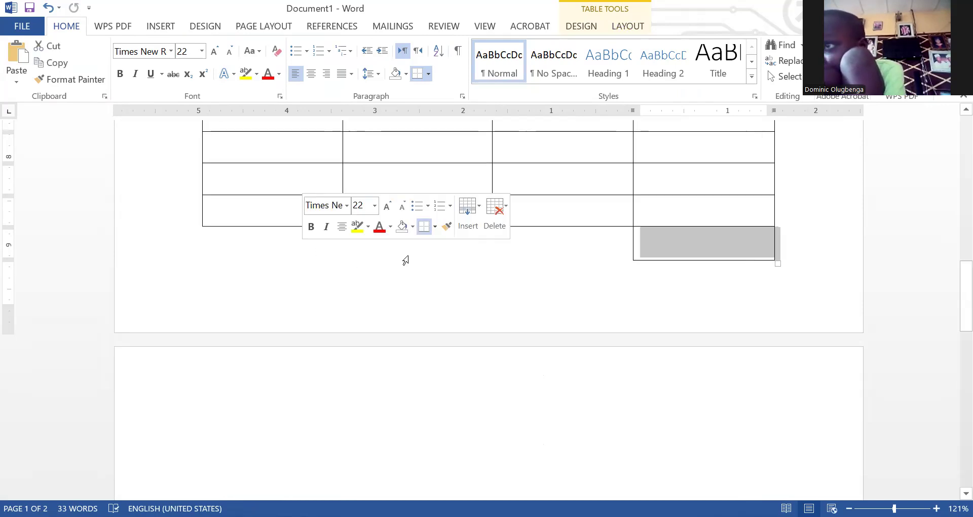
click(686, 276)
scroll(688, 283, up, 2)
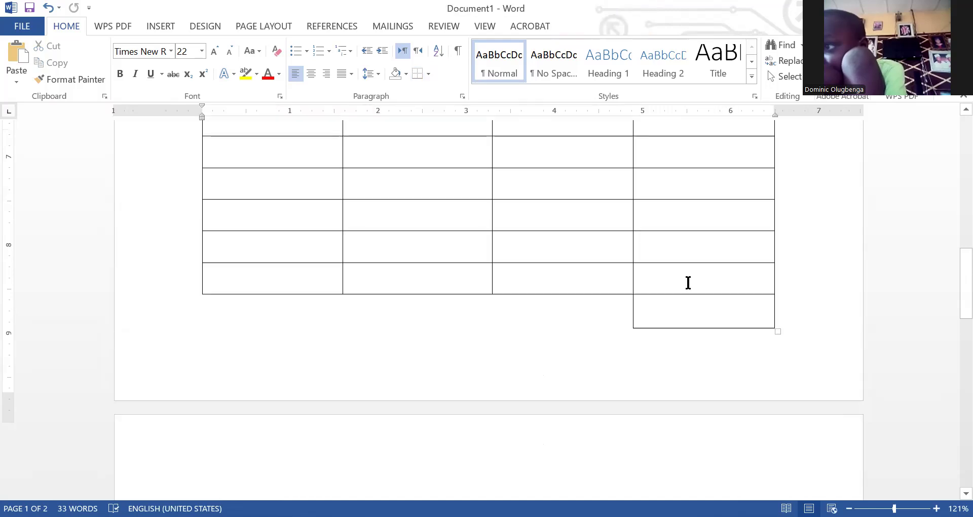
scroll(686, 282, up, 2)
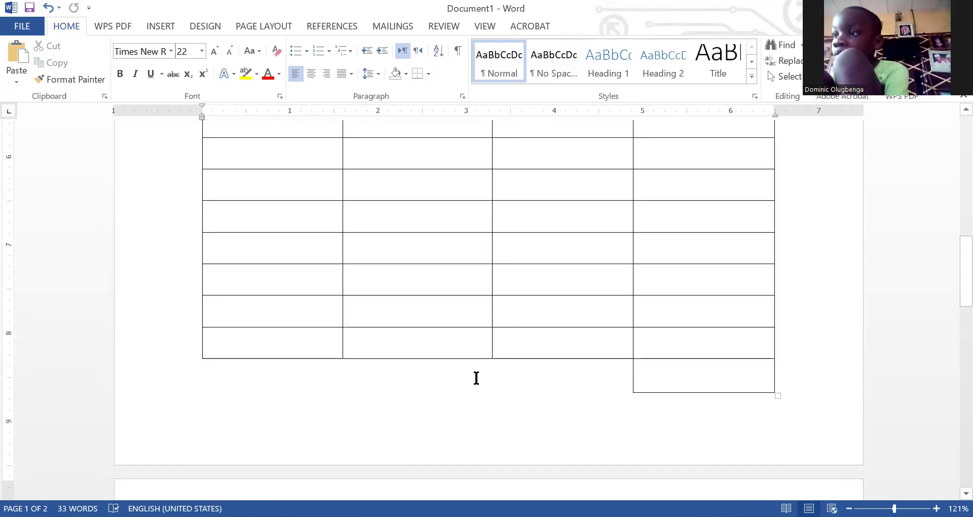
- Move the whole items table up so it sits directly beneath the DATE line
scroll(391, 373, up, 12)
scroll(192, 251, down, 4)
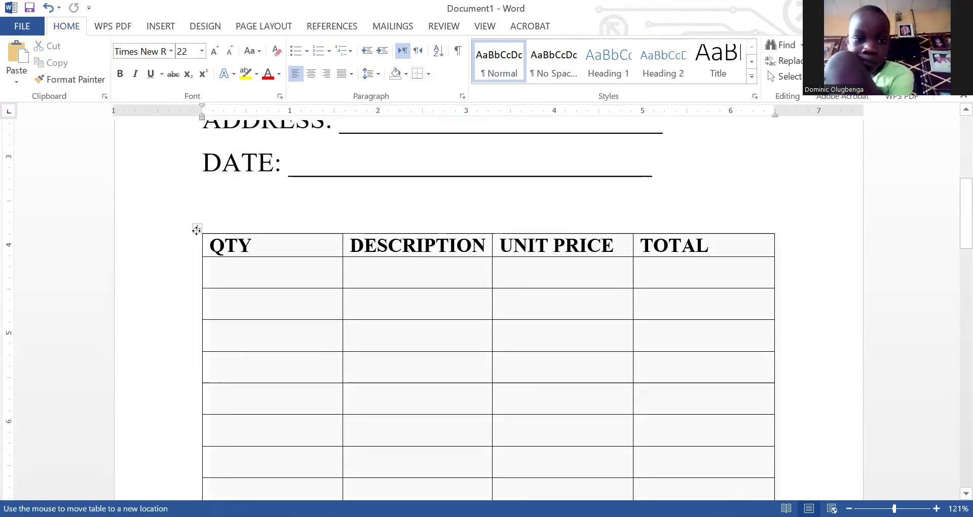
drag(195, 226, 180, 195)
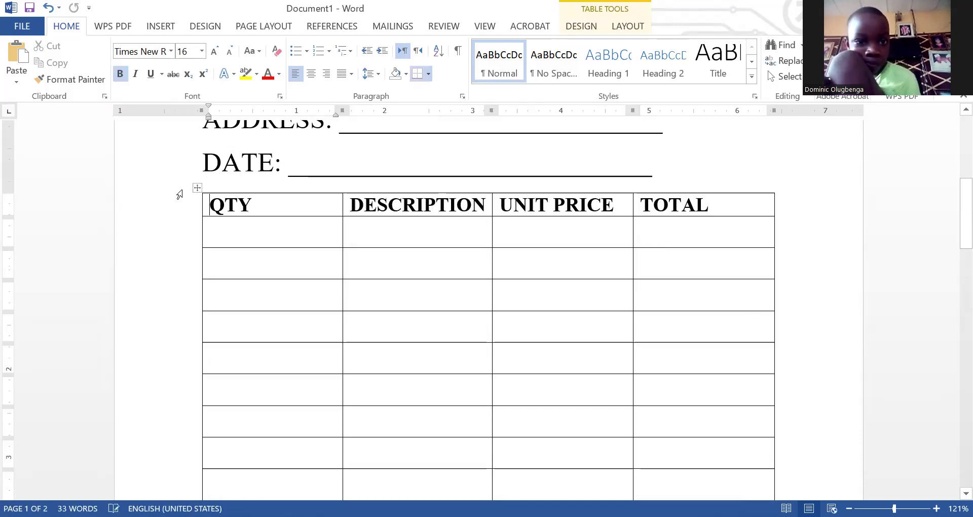
scroll(573, 333, down, 5)
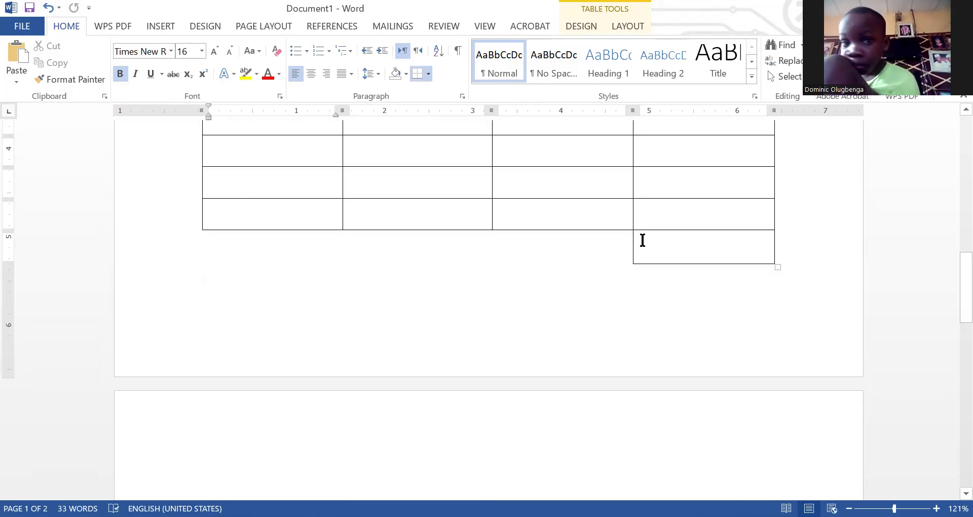
click(648, 239)
key(Left)
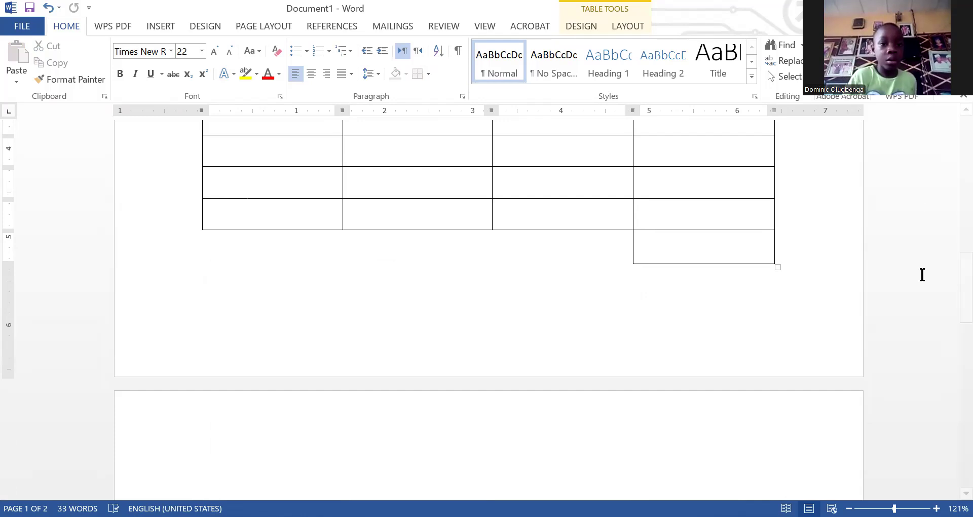
key(ctrl+a)
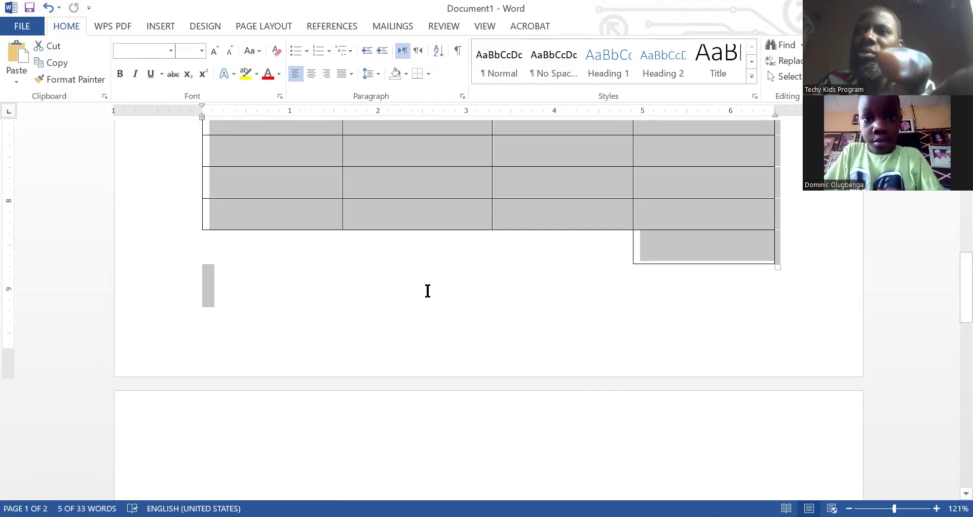
key(Up)
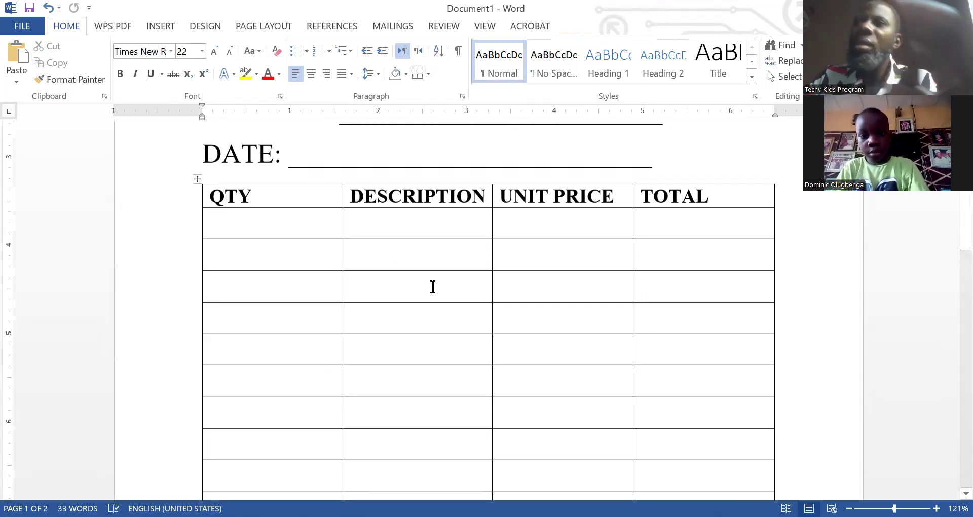
scroll(432, 287, up, 1)
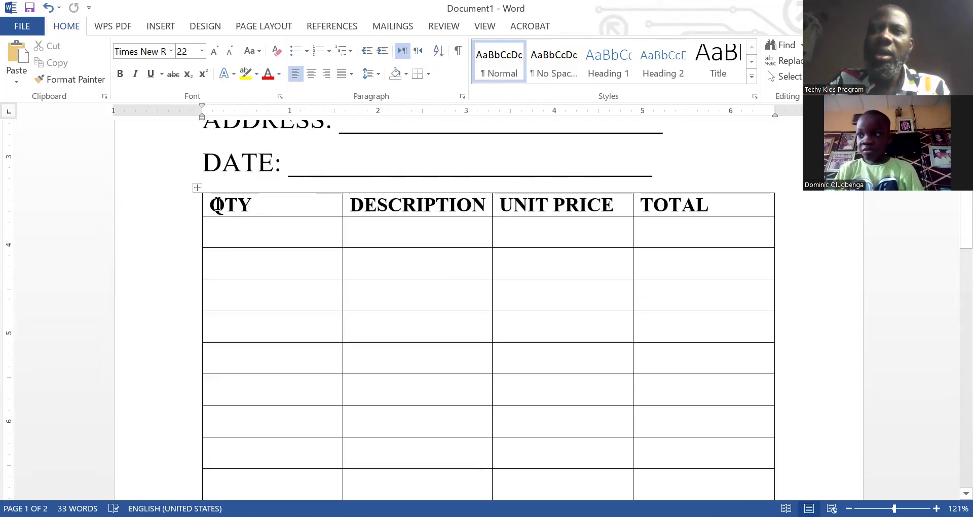
- Enter "phone" in the first empty cell of the QTY column
click(233, 233)
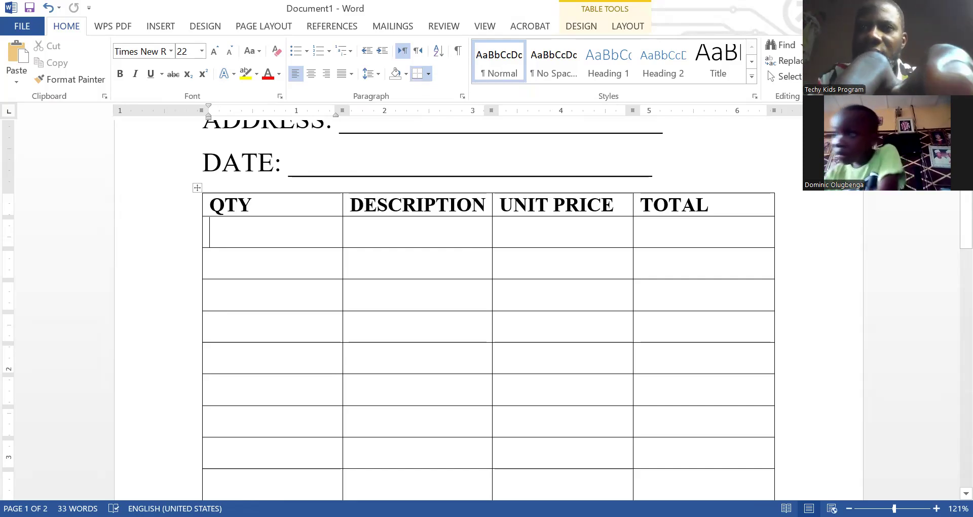
text(LA)
key(BackSpace)
key(BackSpace)
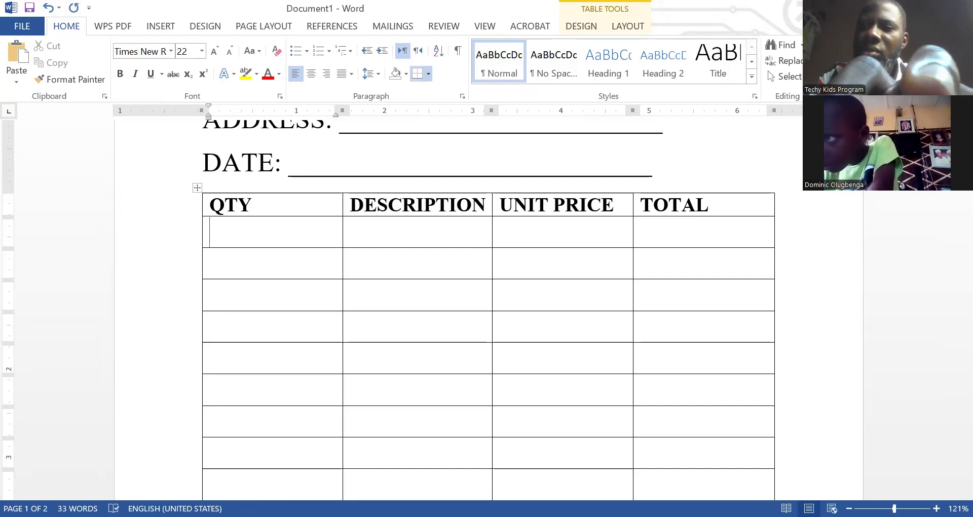
text(H)
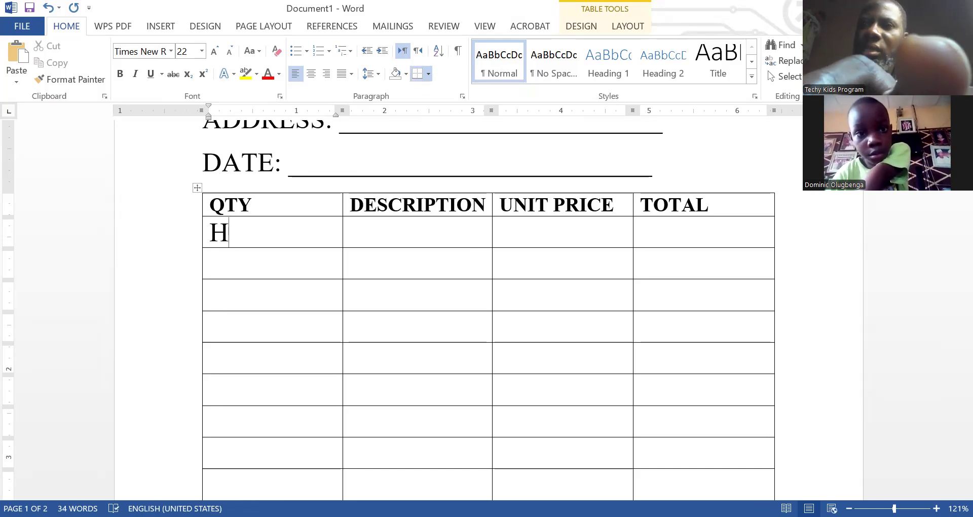
key(BackSpace)
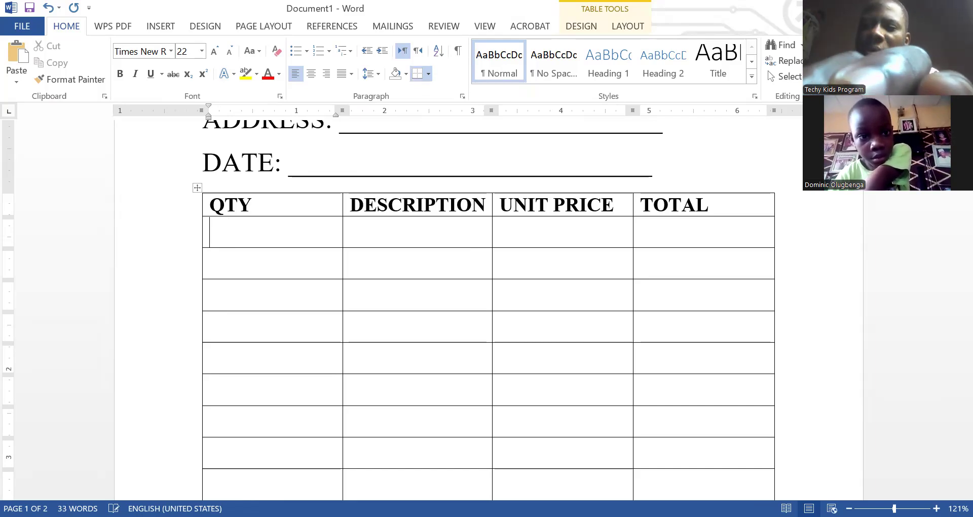
text(pnon)
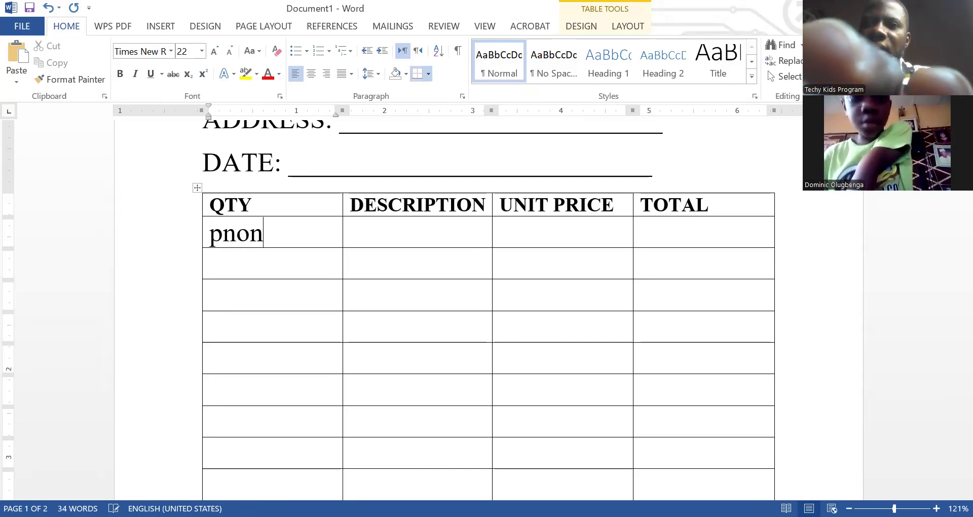
text(e)
key(BackSpace)
key(BackSpace)
key(BackSpace)
key(BackSpace)
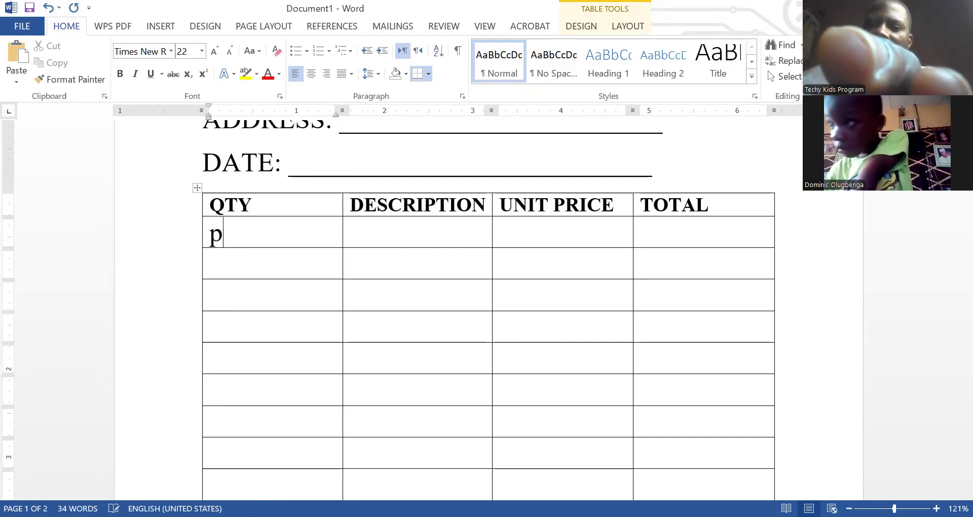
text(hone)
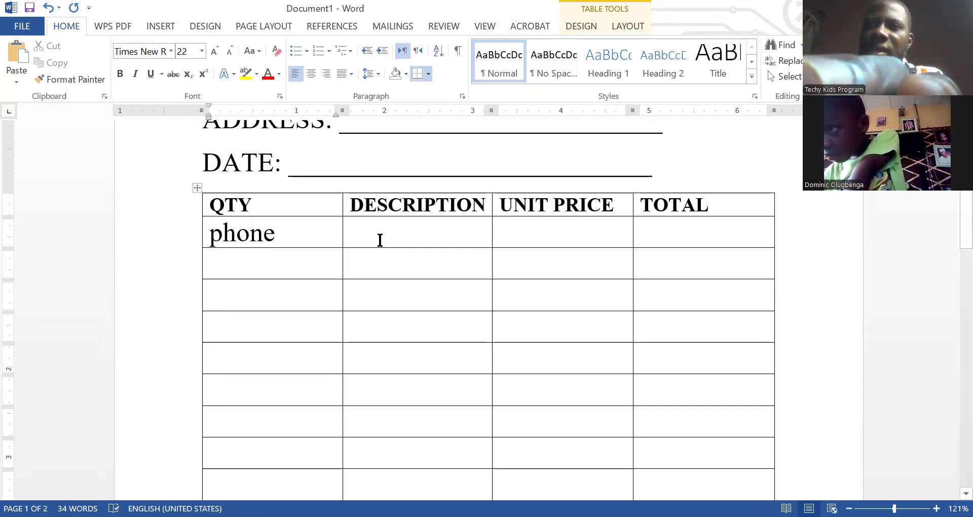
- Fill in the phone row's DESCRIPTION cell with "Samung phone, 128gb , 8gb ram"
click(386, 235)
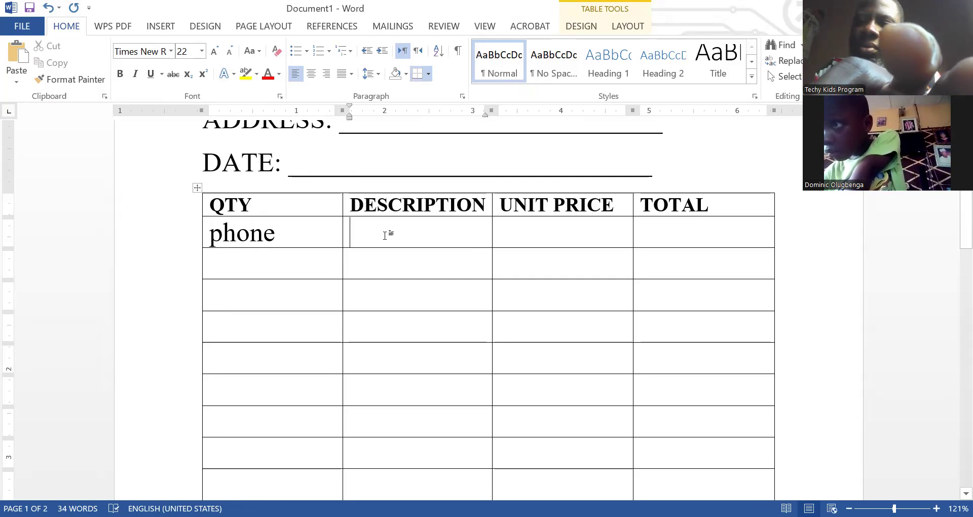
text(s)
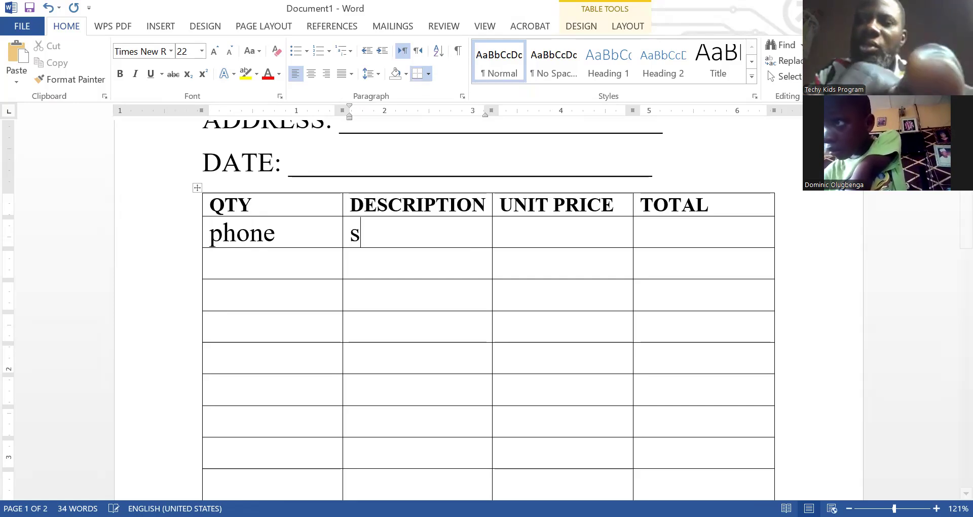
text(am)
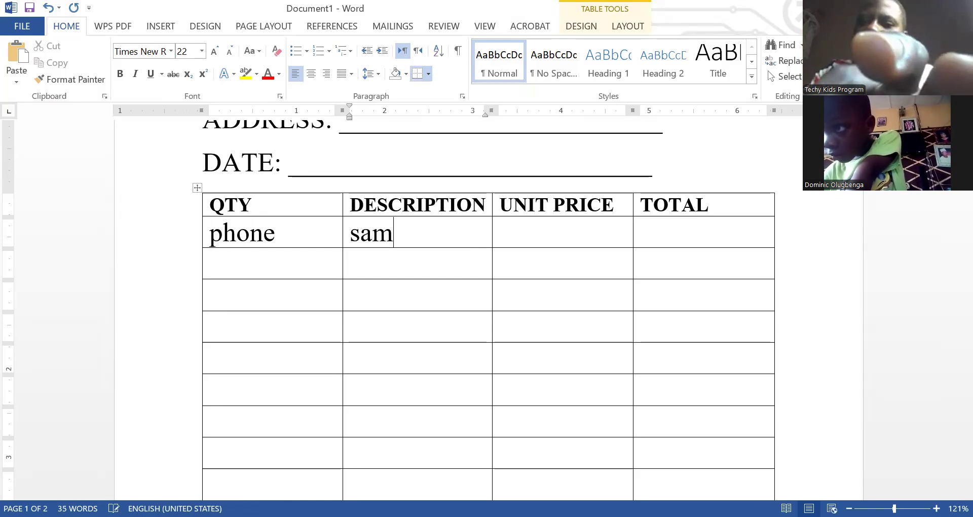
text(ung )
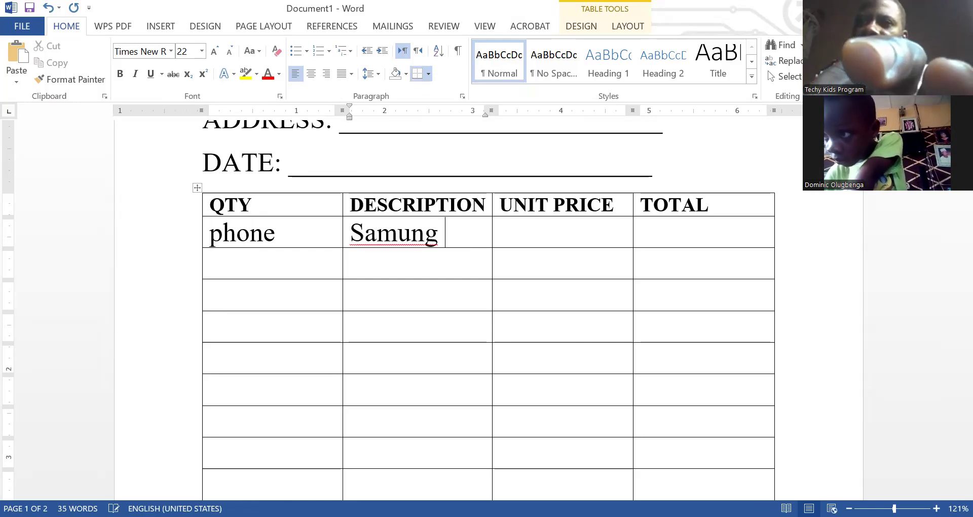
text(phon)
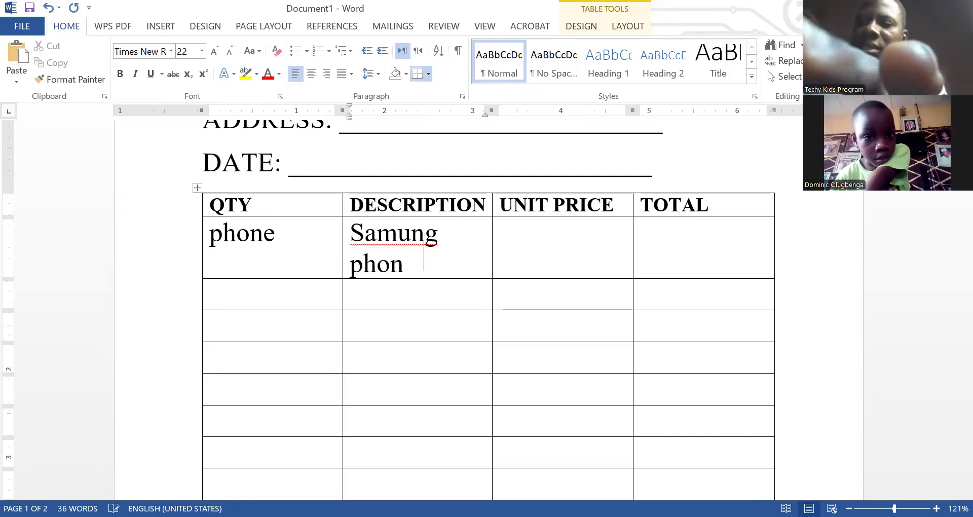
text(e, 1)
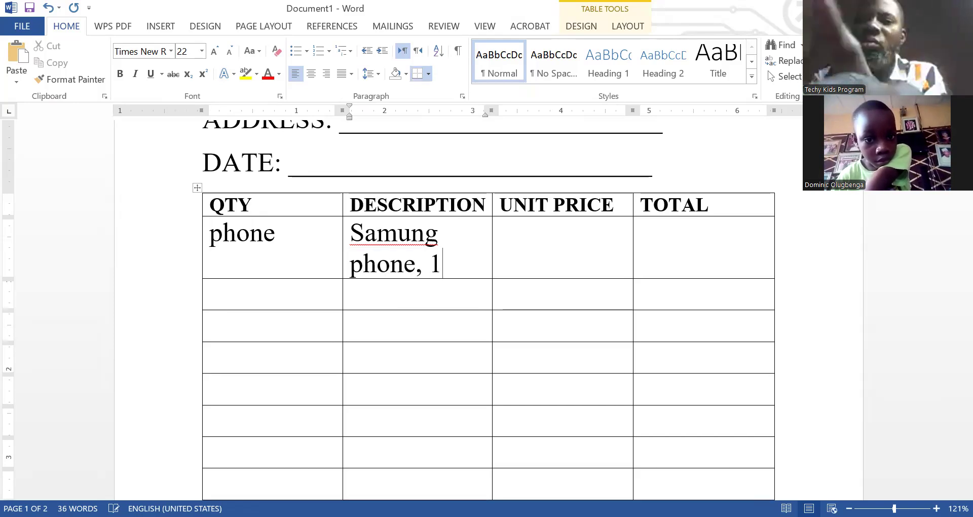
text(28g)
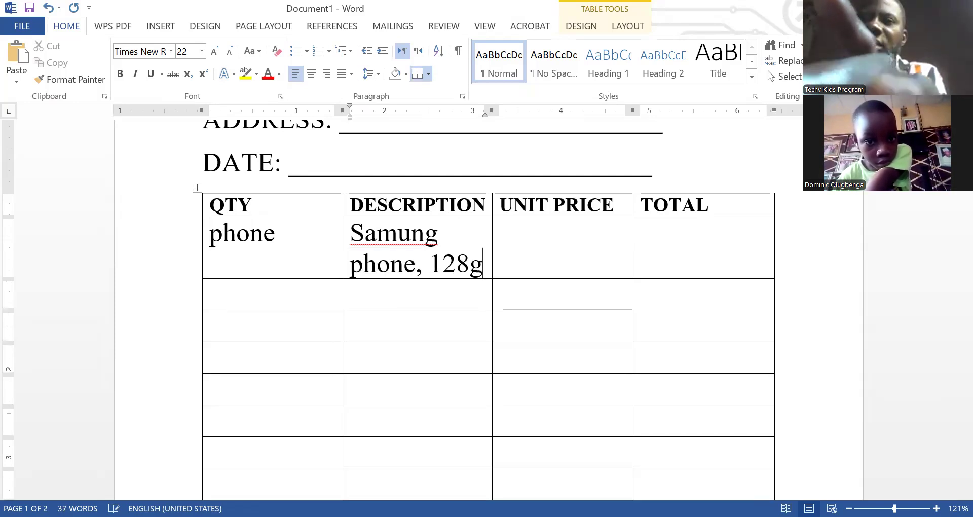
text(b )
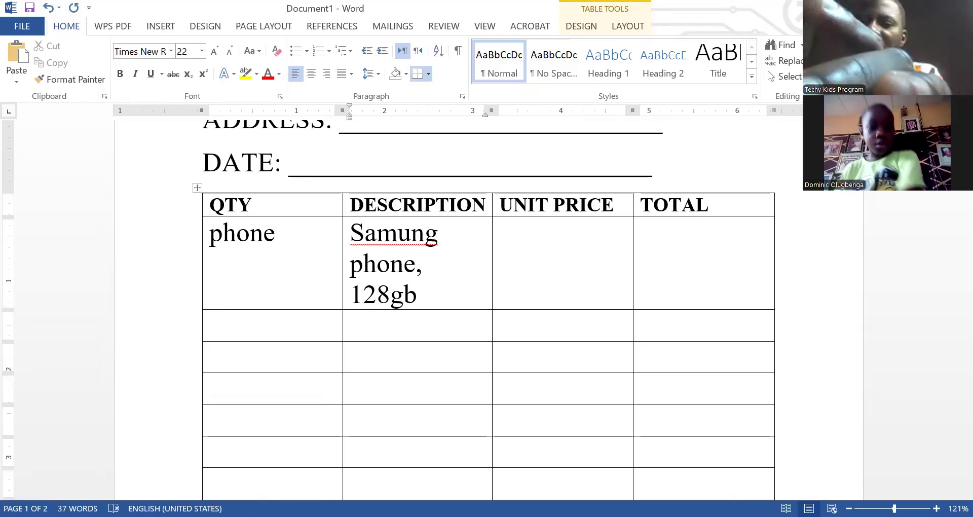
text(, 8)
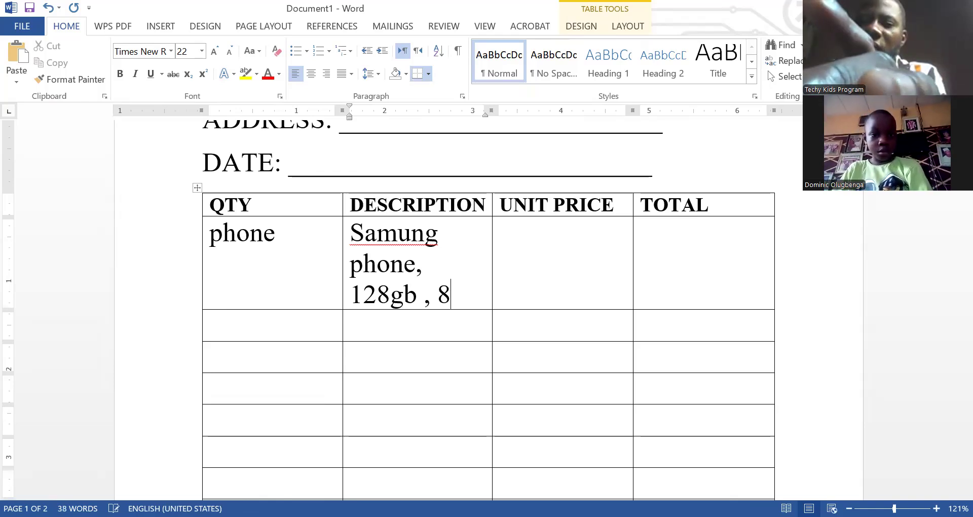
text(gb ram)
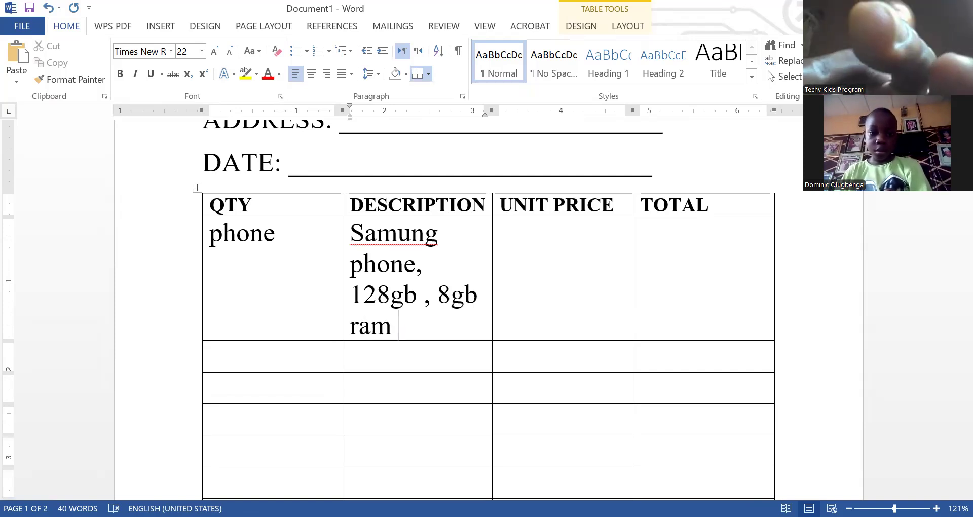
- Enter N350,000 as the unit price in the phone row
click(576, 251)
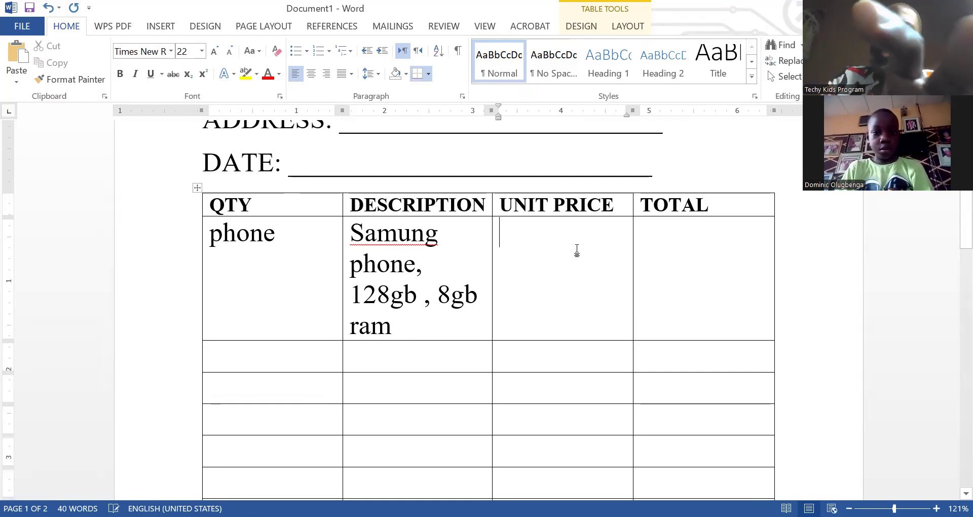
text(N)
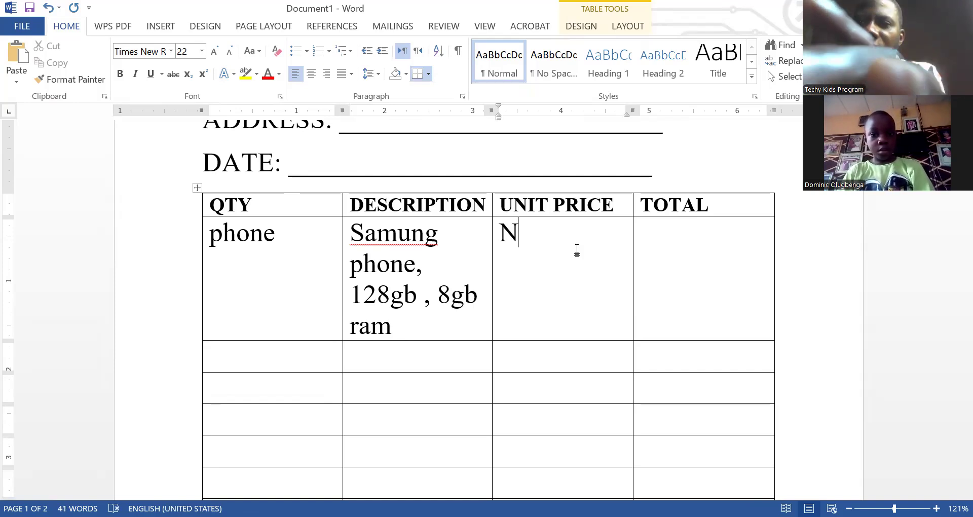
text(35)
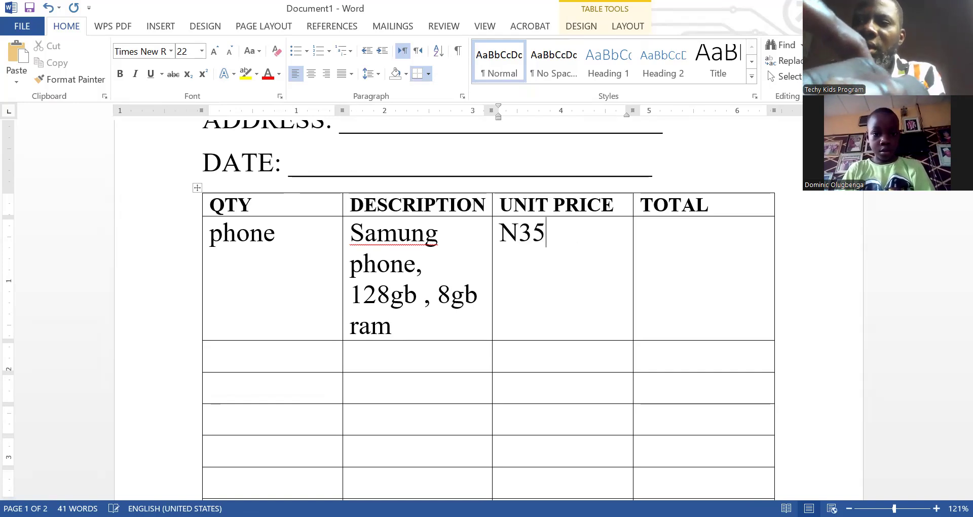
text(0,00)
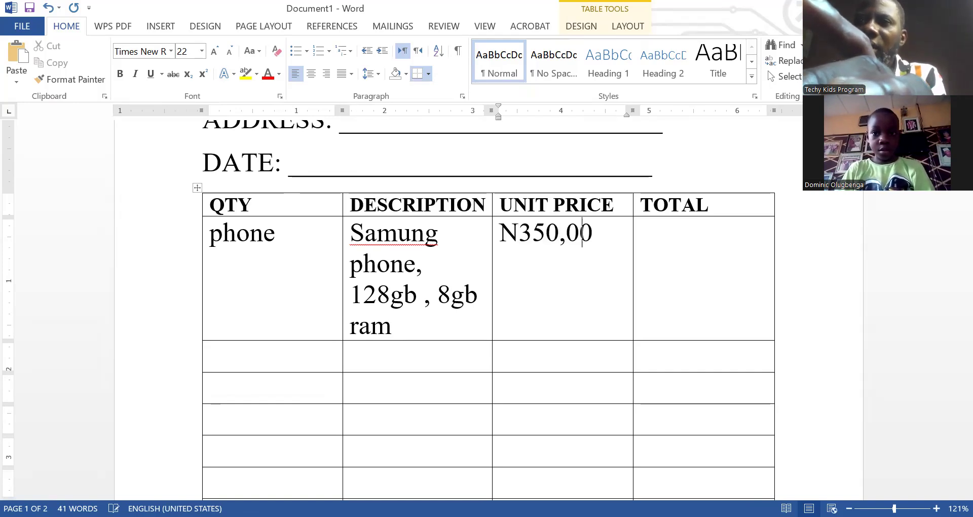
text(0)
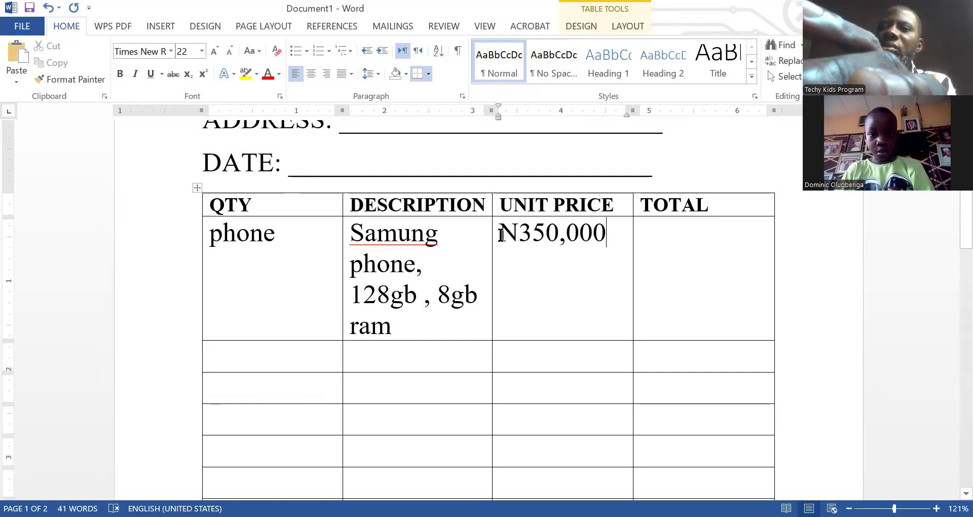
- Copy the phone's unit price into the TOTAL cell of the same row
click(687, 241)
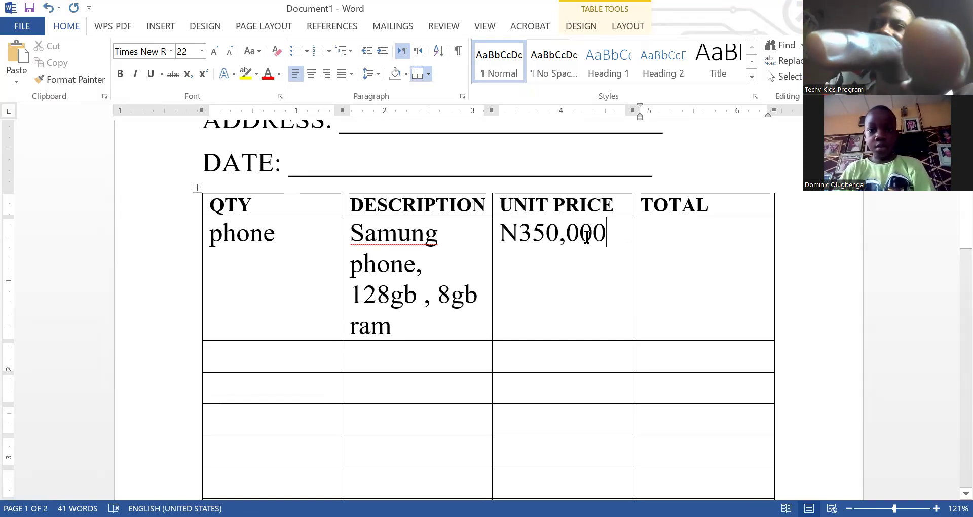
double_click(522, 238)
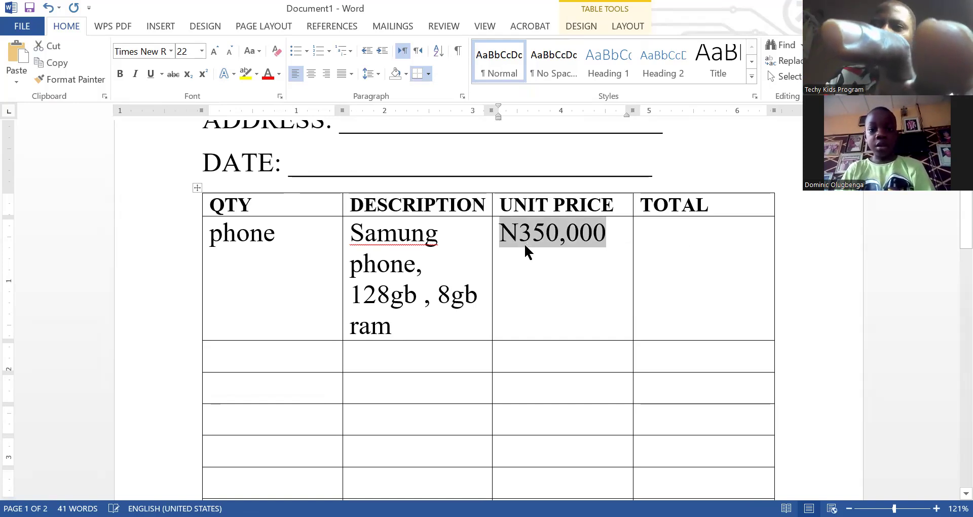
key(ctrl+c)
click(688, 245)
key(ctrl+v)
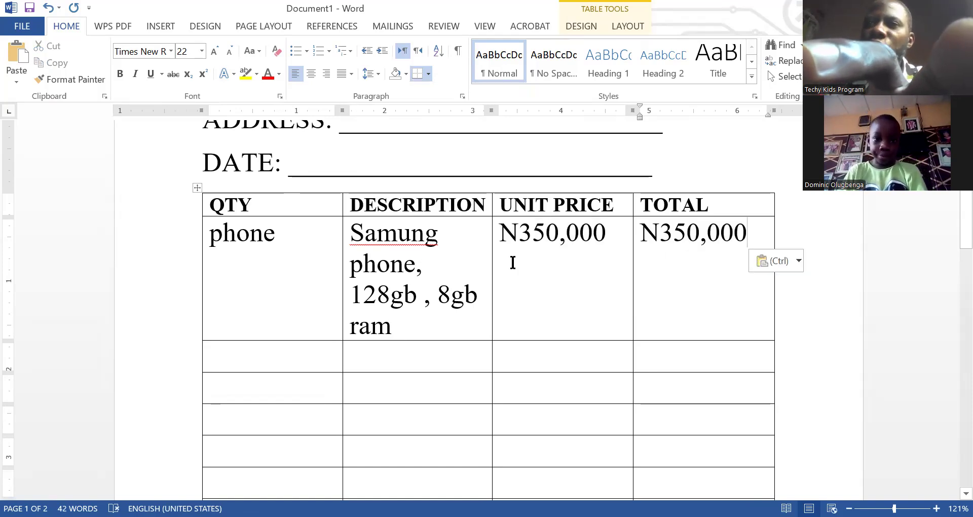
- Append "x2" to the phone's unit price and change the row's total to N700,000
click(620, 233)
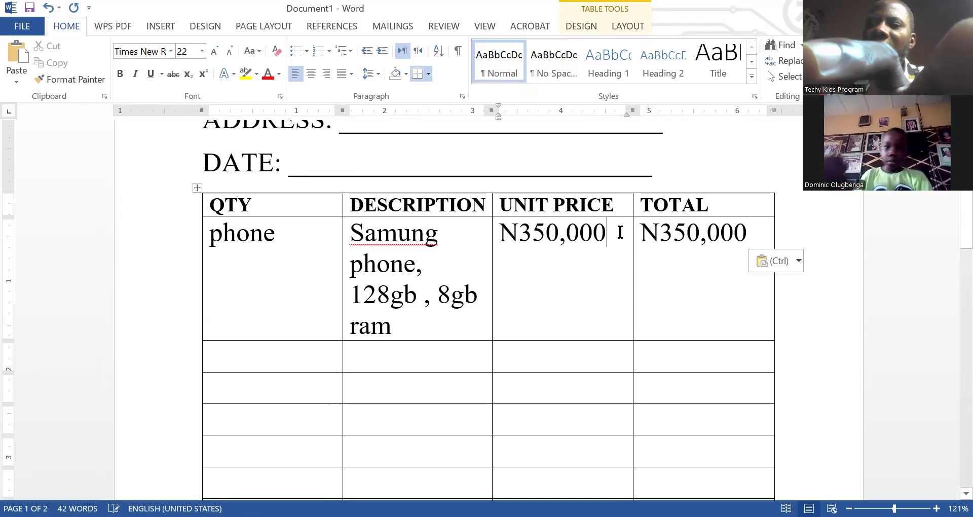
text(x2)
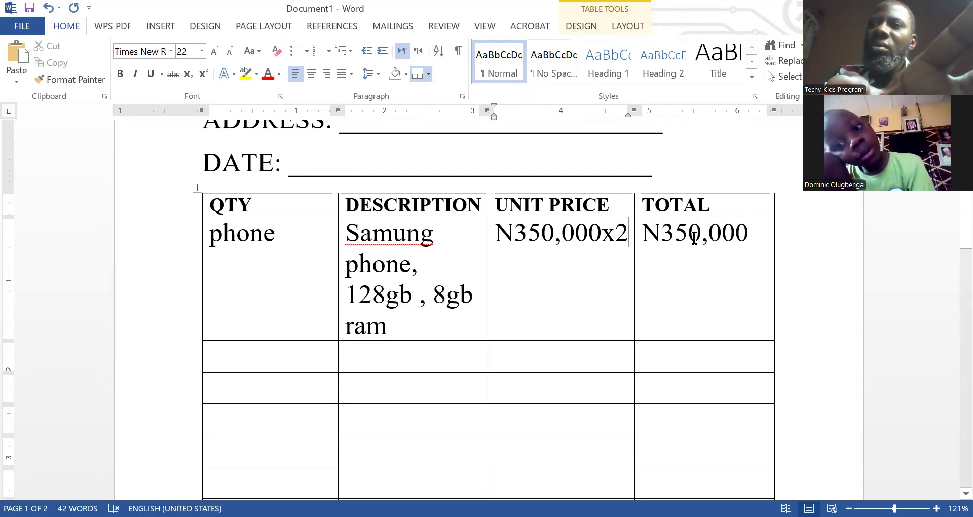
click(700, 233)
shift+click(662, 234)
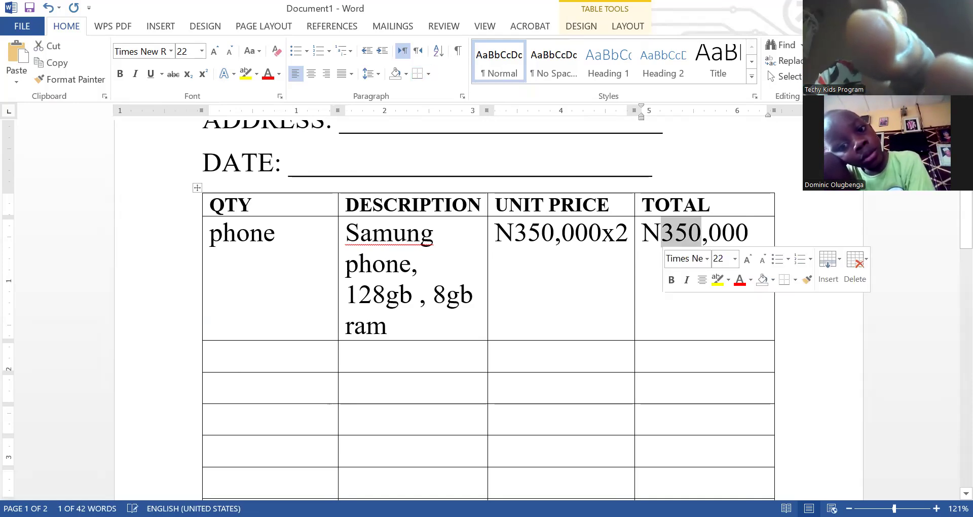
text(700)
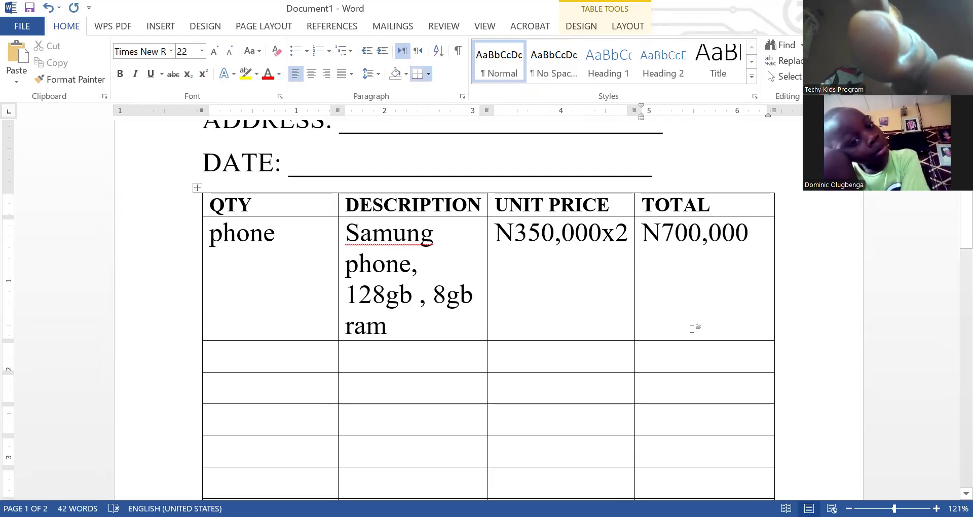
key(Left)
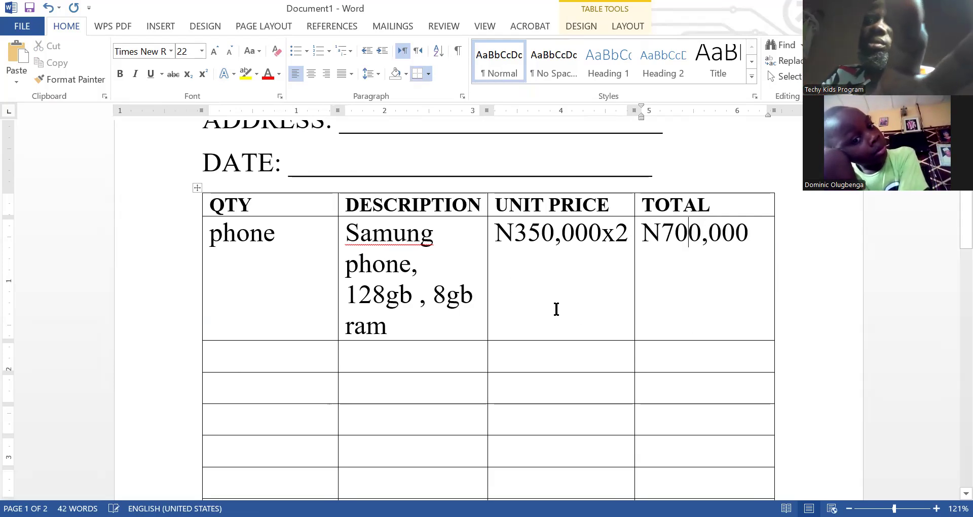
- Set the font size of the whole items table to 10
scroll(556, 308, down, 5)
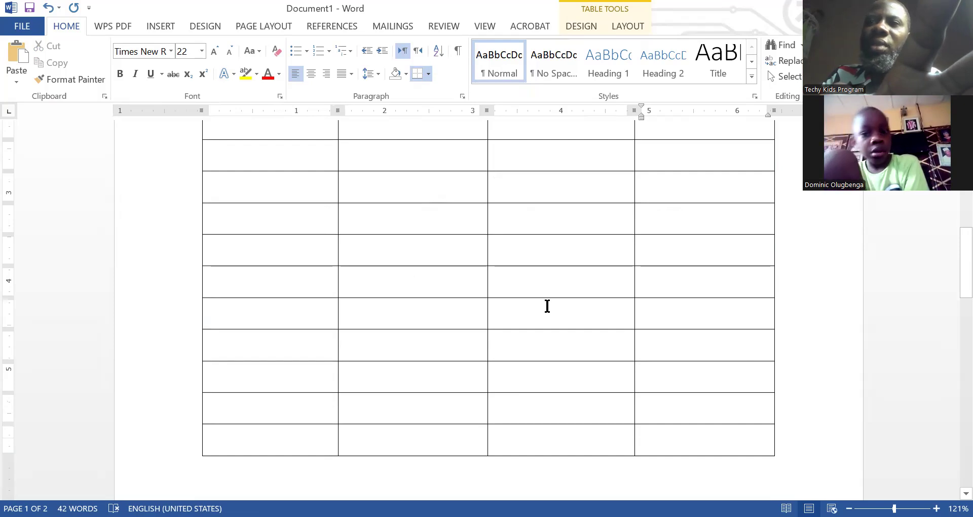
scroll(548, 304, down, 1)
scroll(211, 261, up, 6)
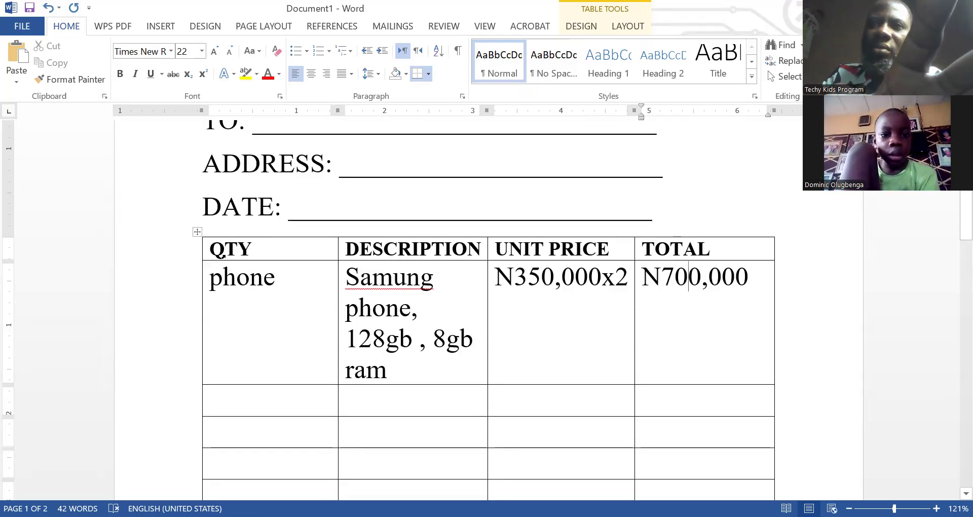
click(197, 232)
click(202, 51)
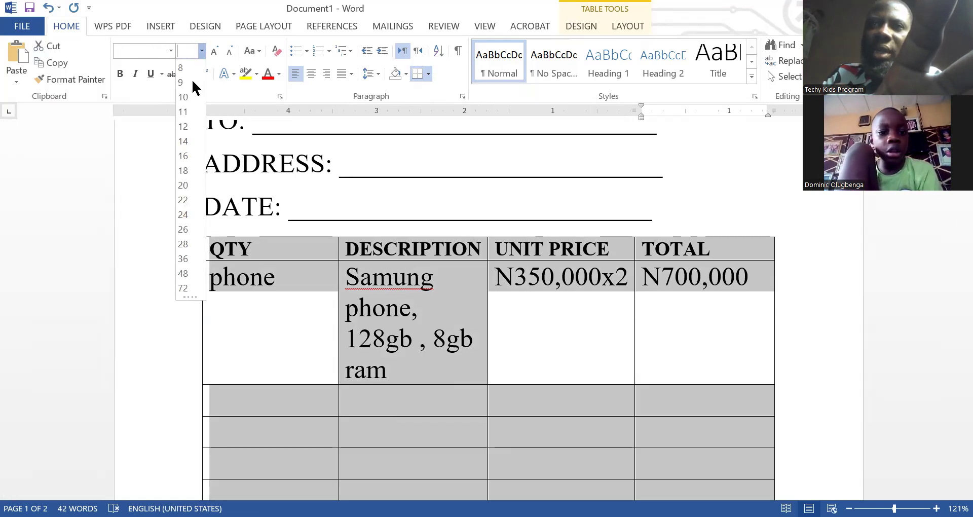
click(801, 239)
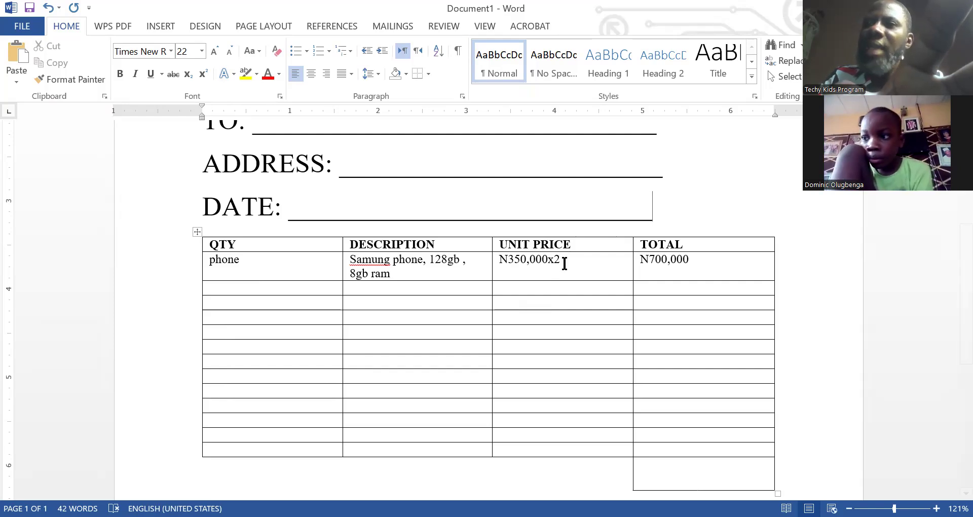
- Change the phone row's QTY entry to "Phone (2)"
click(241, 261)
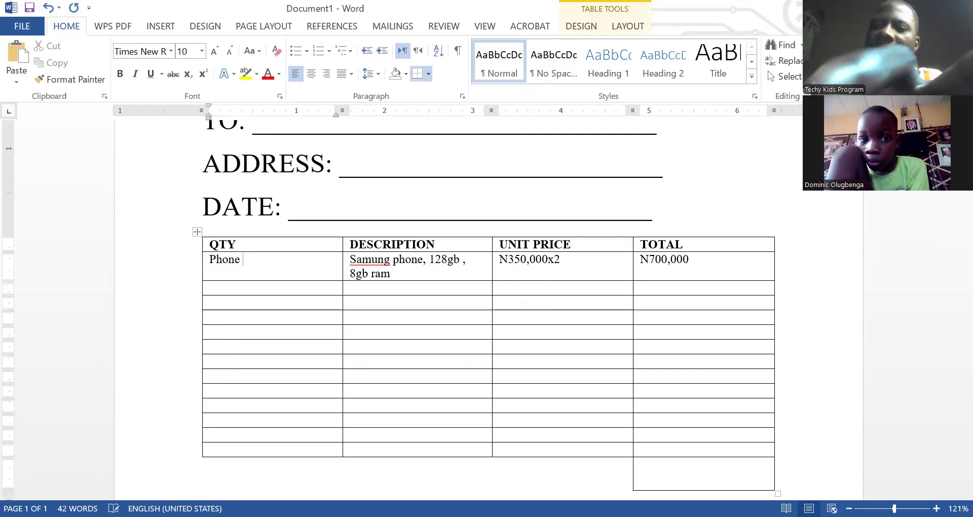
text((2))
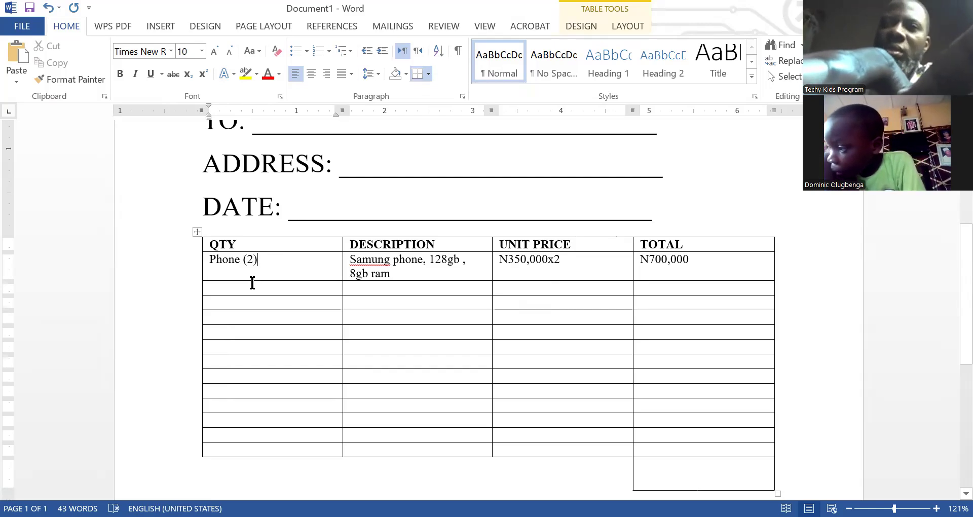
click(240, 261)
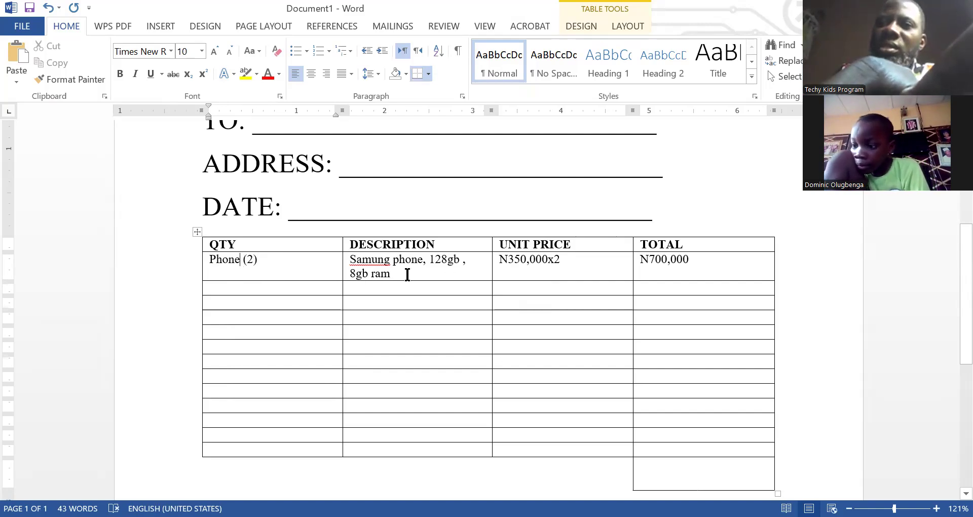
- Enter "Nokia phone , 60gb , 32gb ram" in the DESCRIPTION cell of the row below the Samsung phone
click(365, 292)
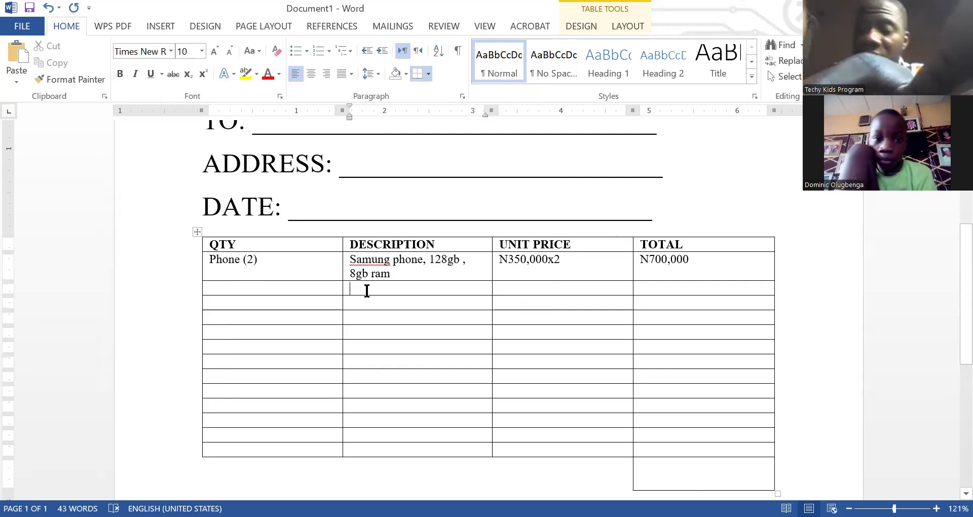
text(N)
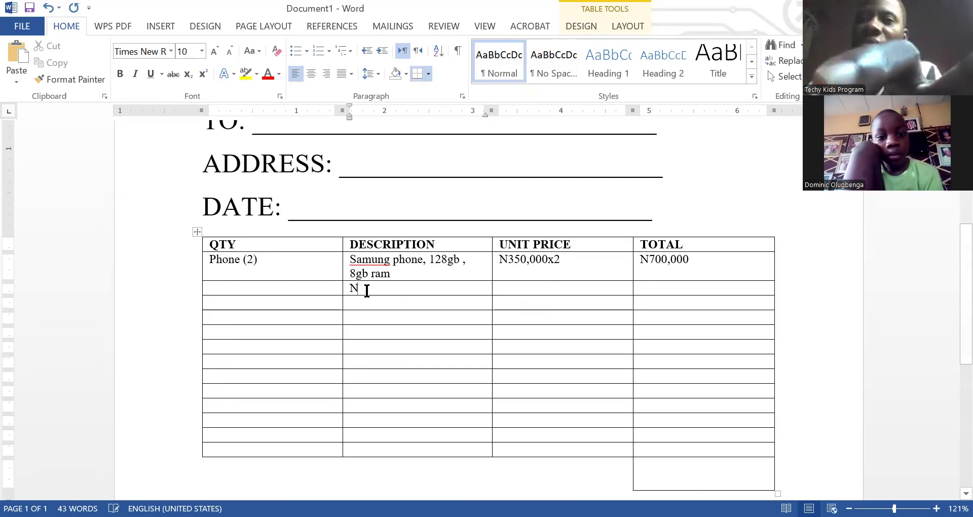
text(okia)
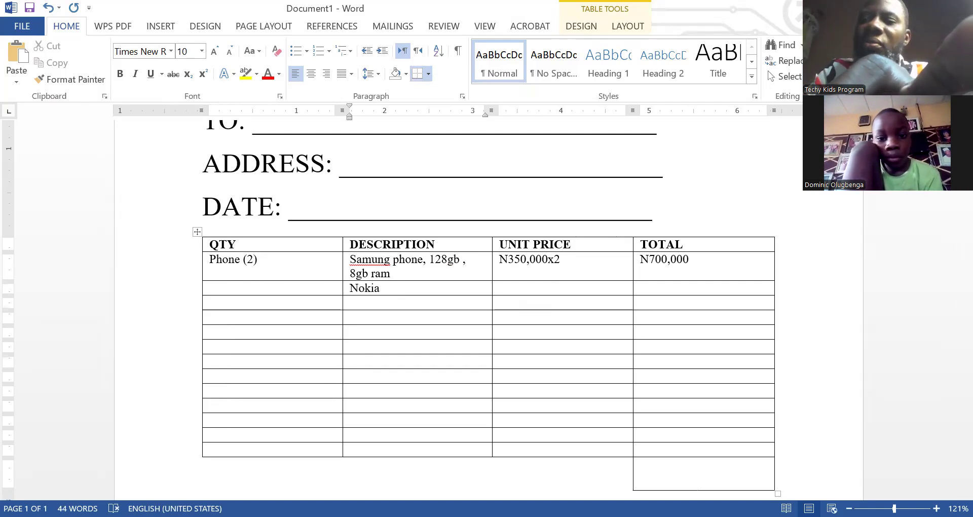
text( p)
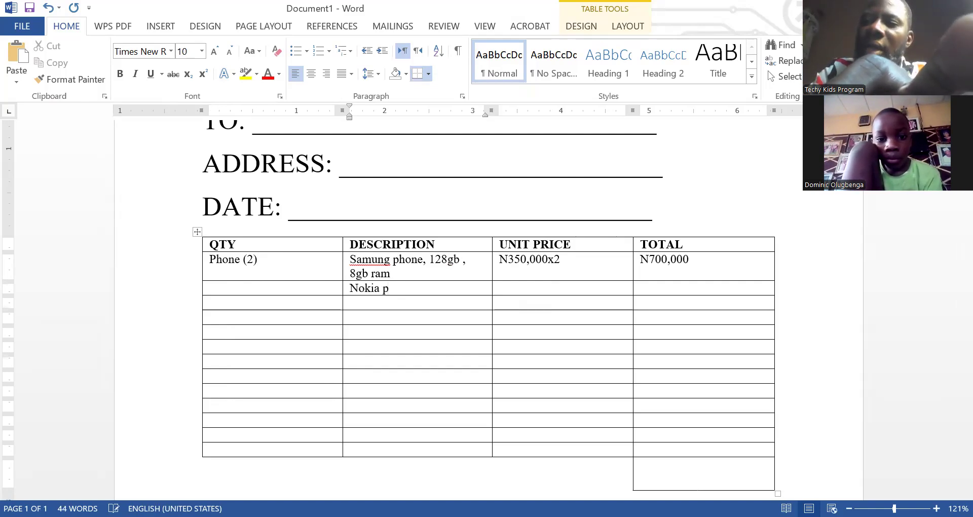
text(hone)
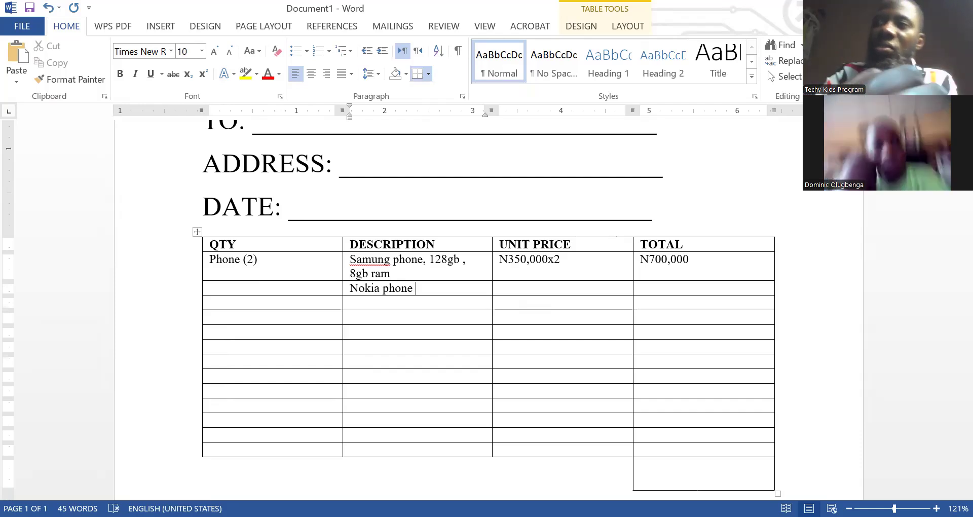
text( , )
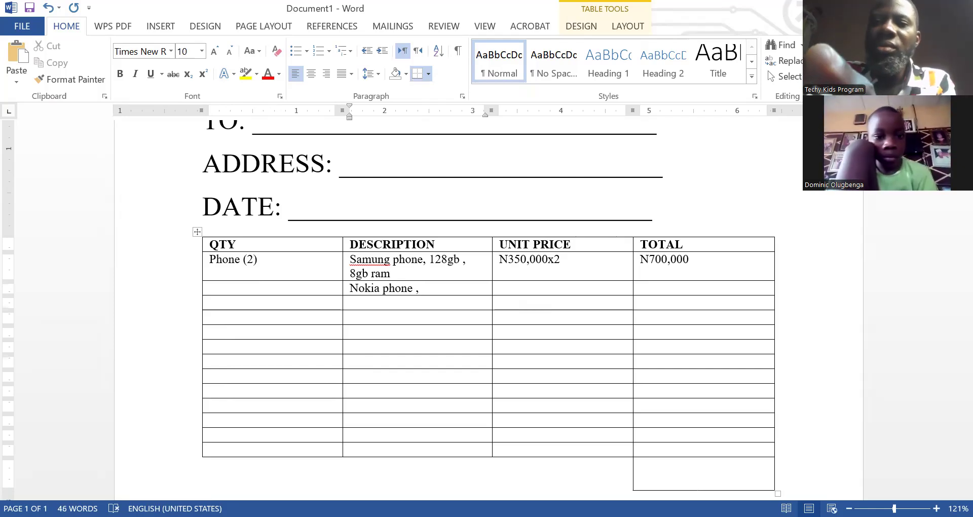
text(69)
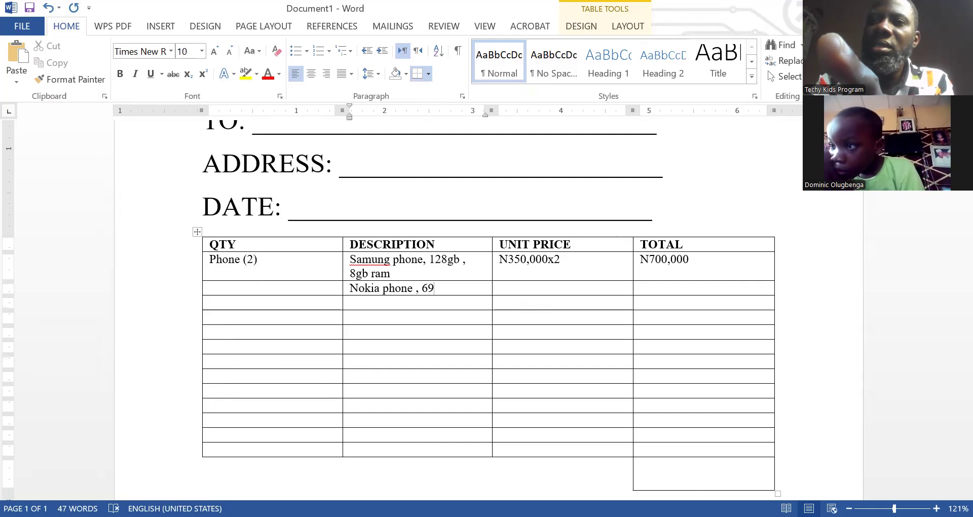
key(BackSpace)
text(0g)
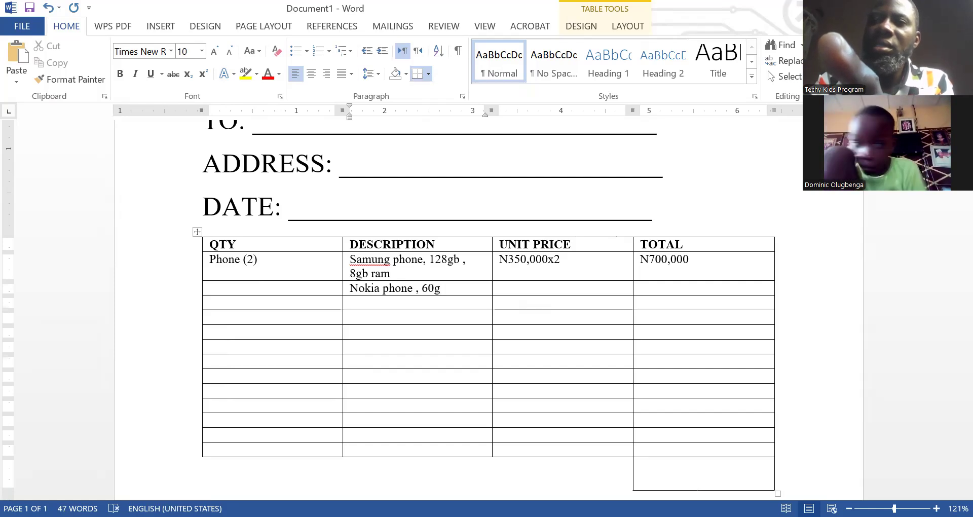
text(b , 32gb)
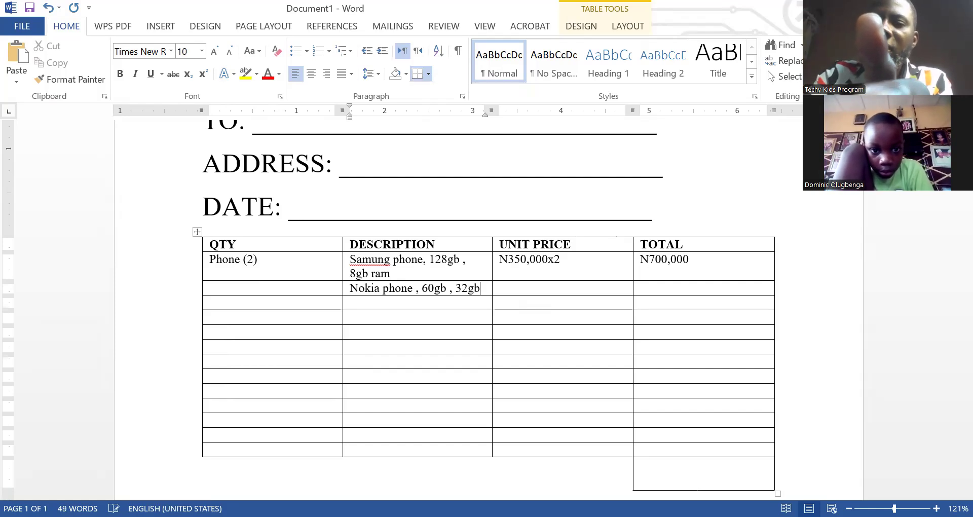
text( ram)
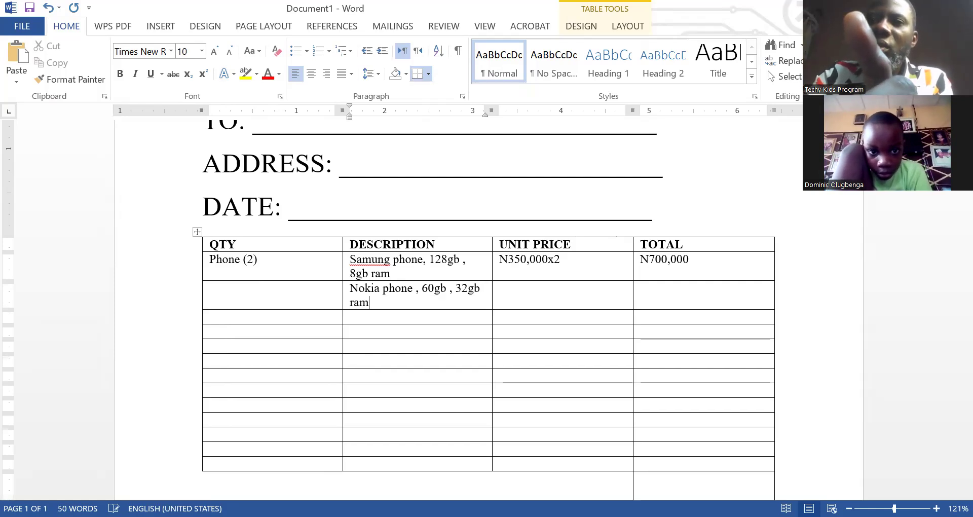
- Enter N150,000 as the unit price in the Nokia phone row
click(557, 295)
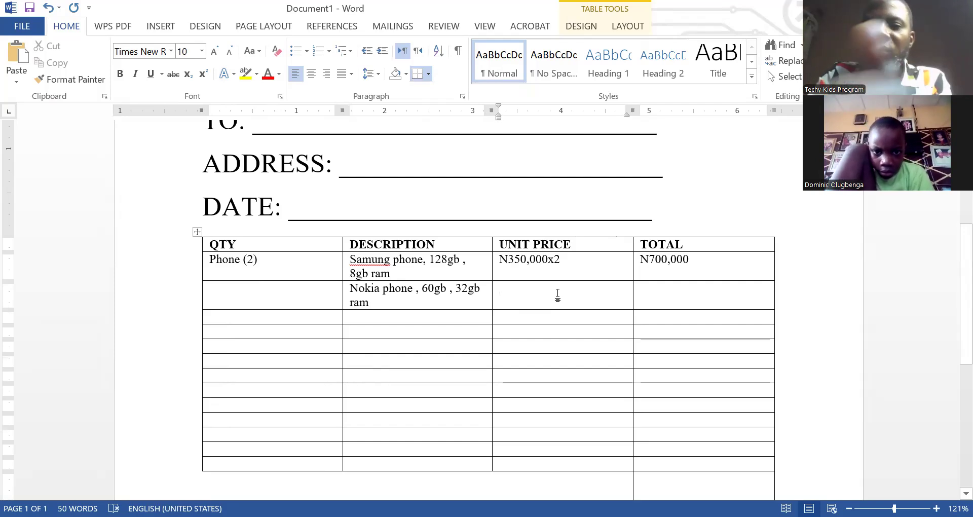
text(15)
key(BackSpace)
key(BackSpace)
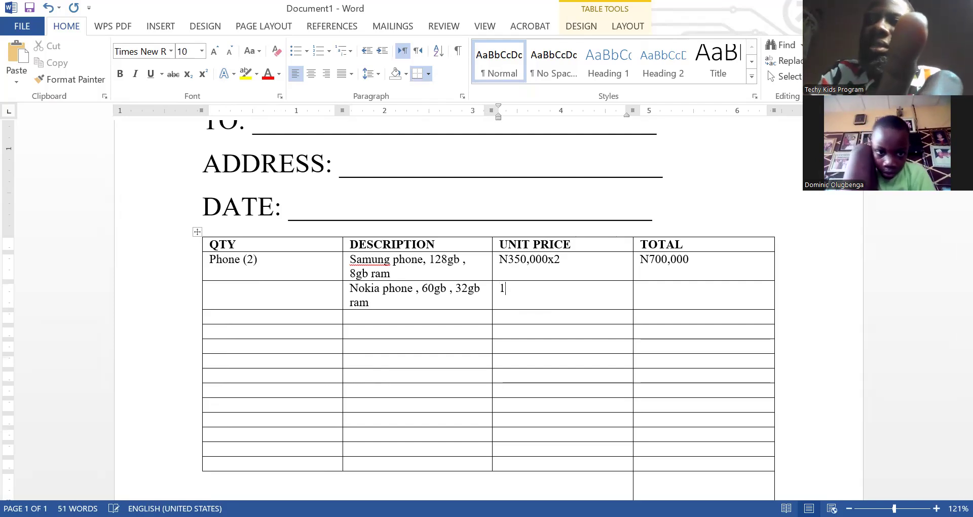
text(N1)
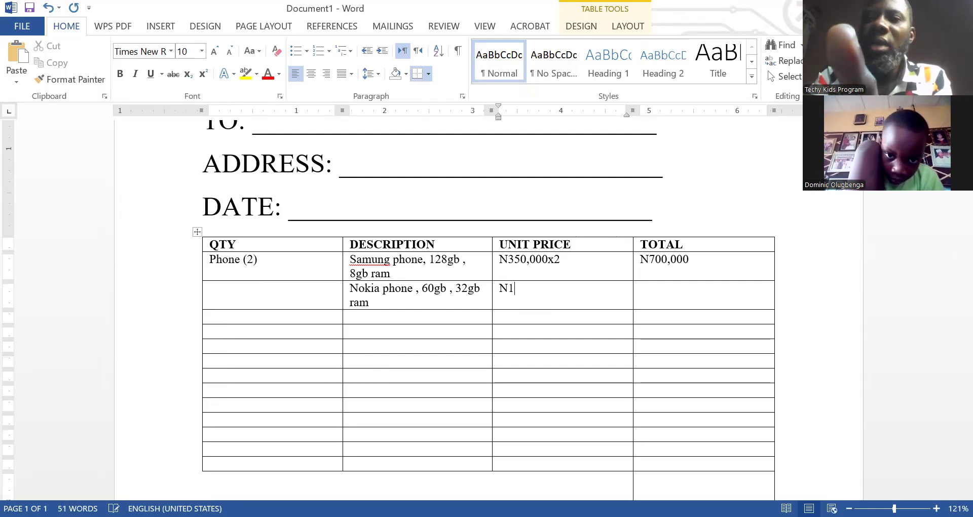
text(50,000)
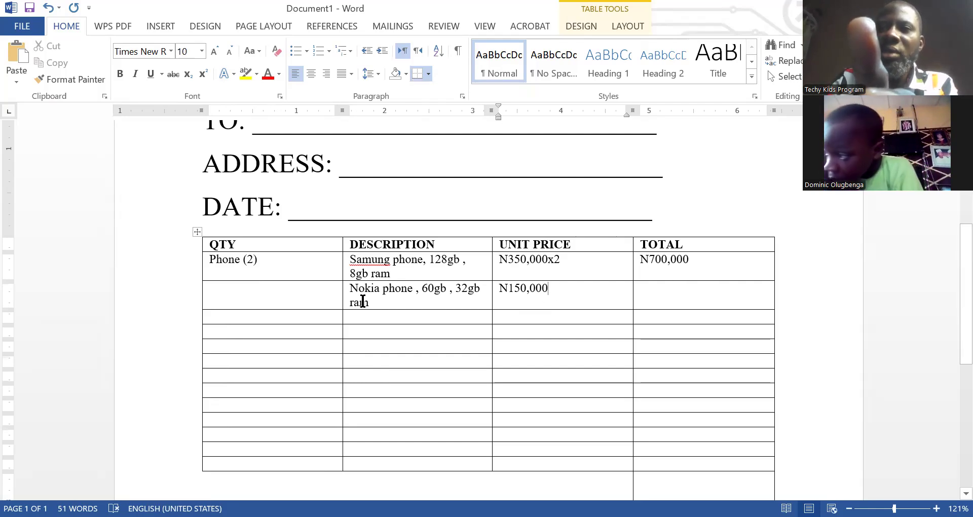
- Enter N150000 in the TOTAL cell of the Nokia phone row
click(661, 294)
text(N)
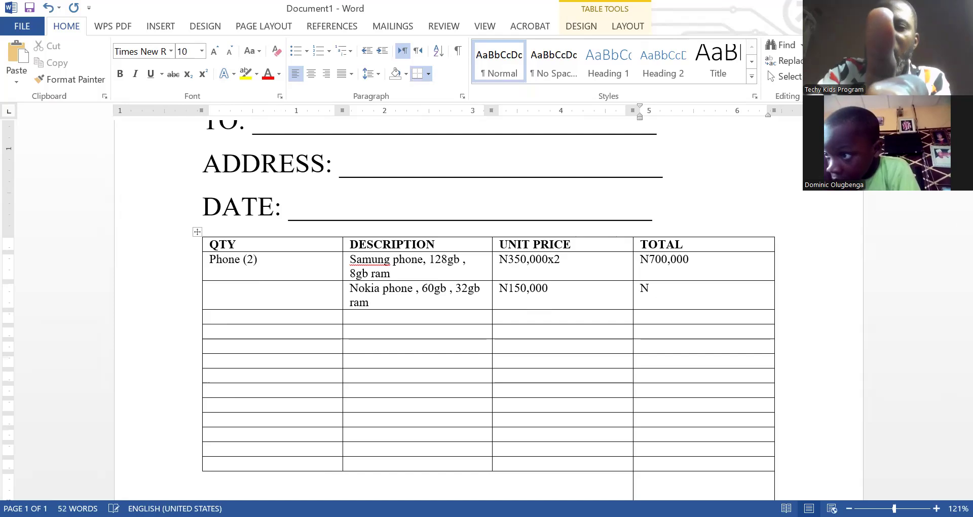
text(50)
key(BackSpace)
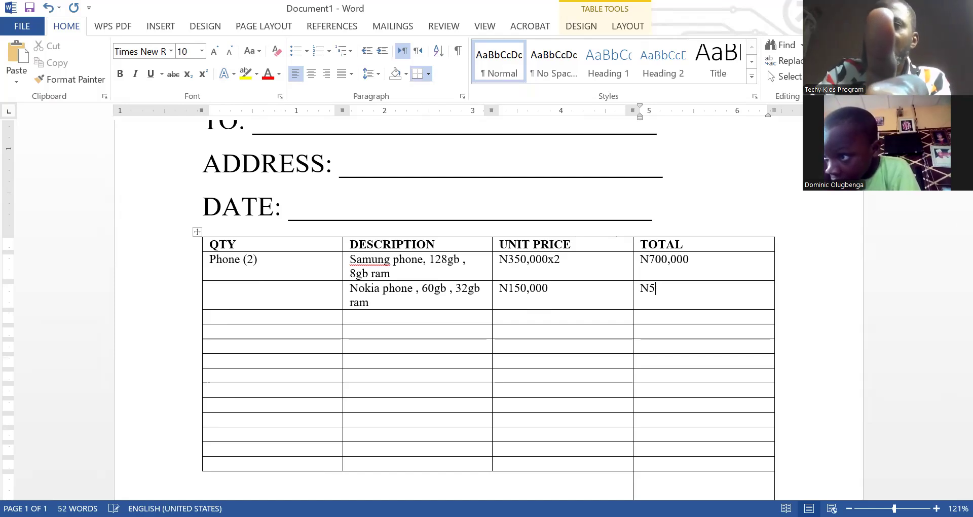
text(1)
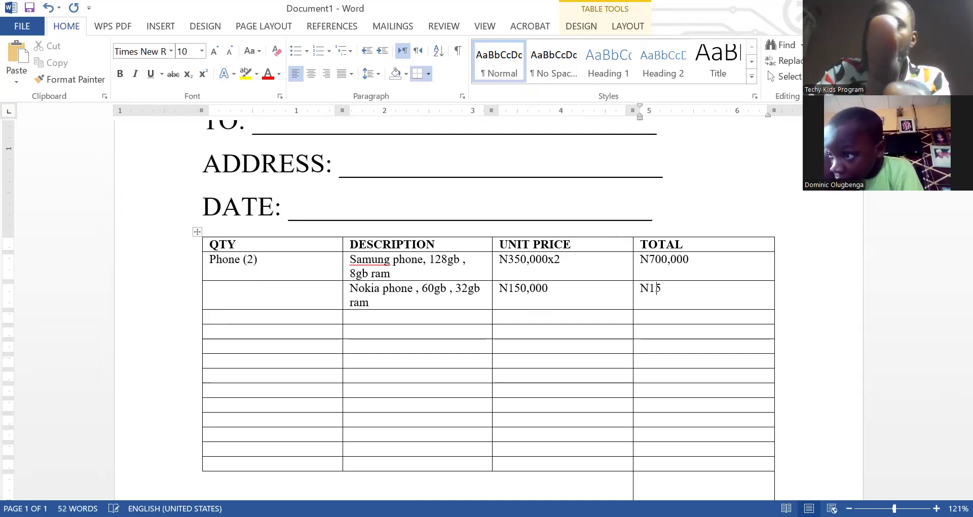
key(Right)
text(0000)
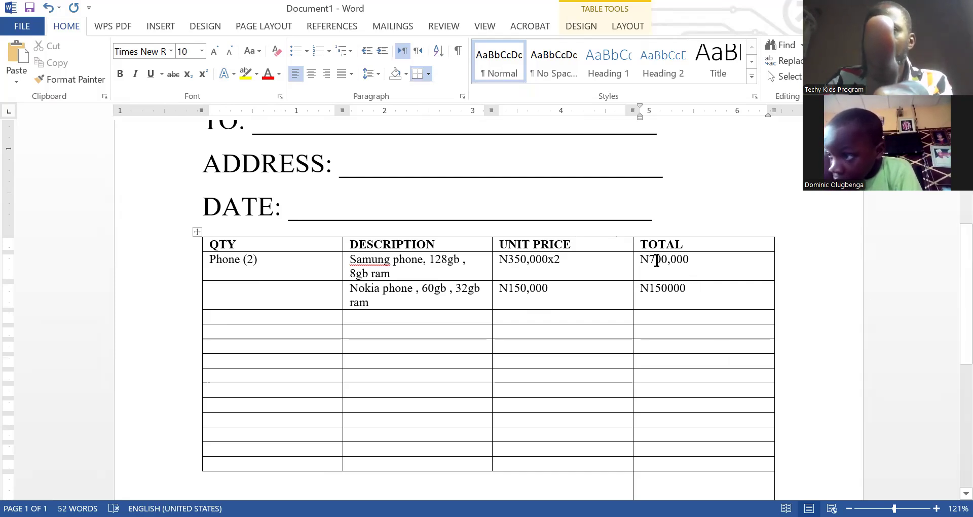
scroll(675, 351, down, 3)
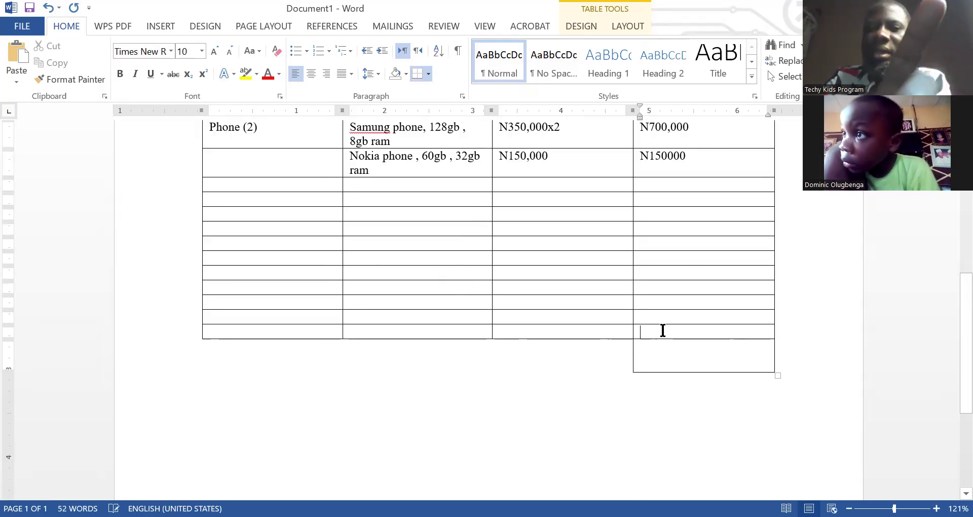
key(Down)
key(Tab)
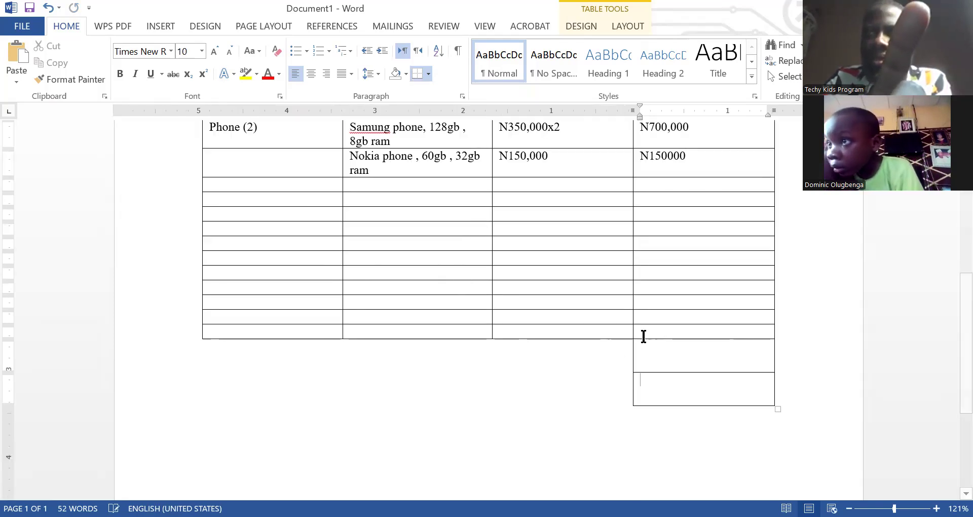
key(ctrl+z)
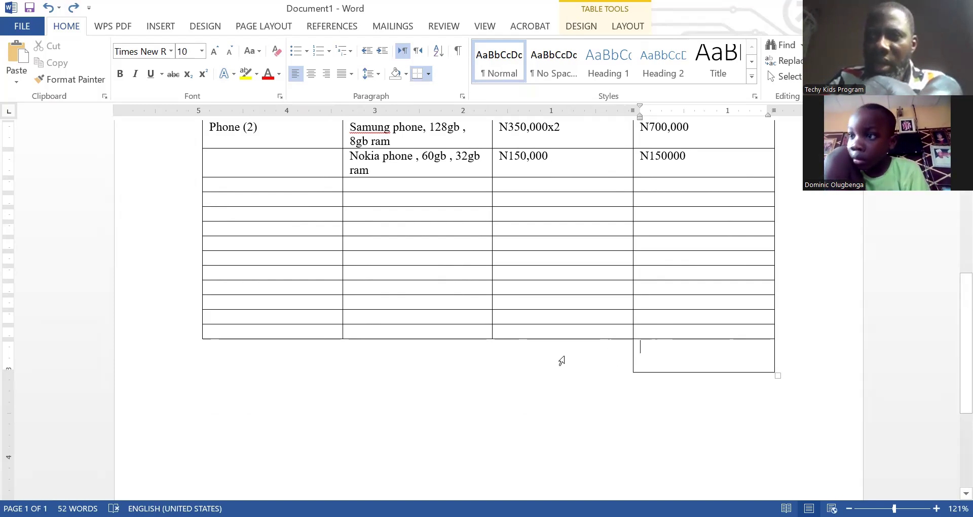
- Label the single cell beneath the items table's TOTAL column "TOTAL:"
click(580, 358)
click(612, 358)
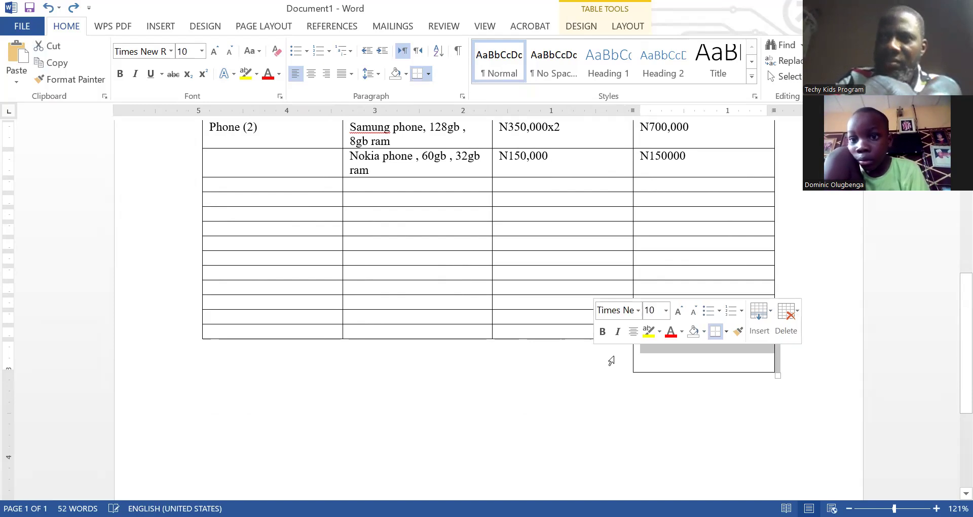
click(651, 361)
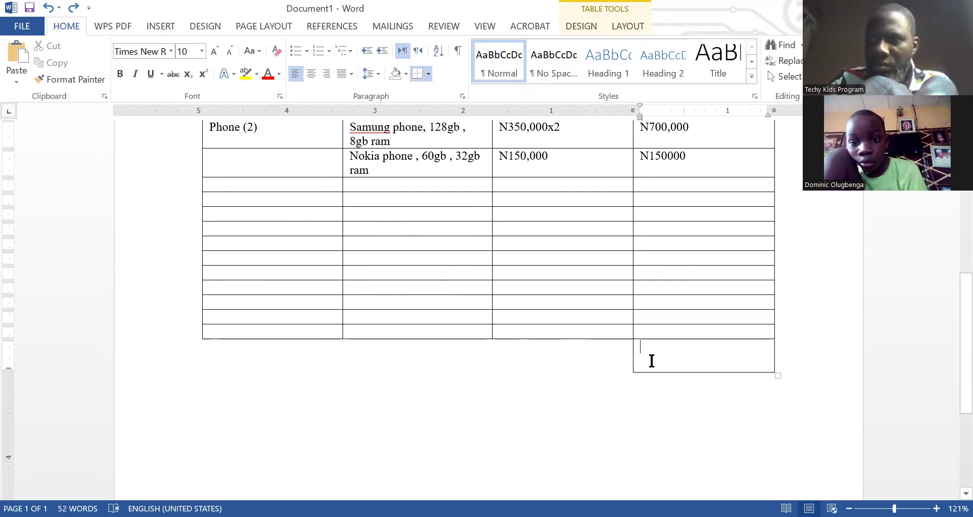
text(t)
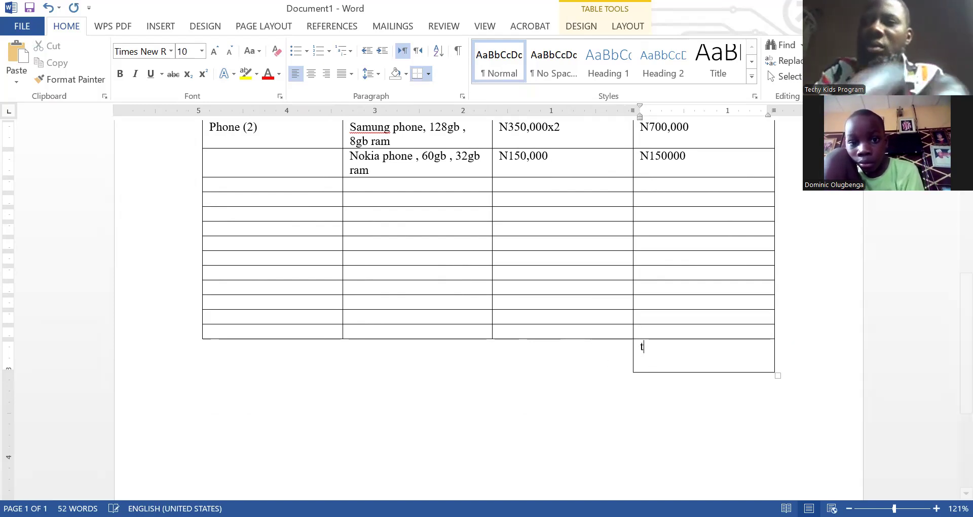
key(BackSpace)
text(T)
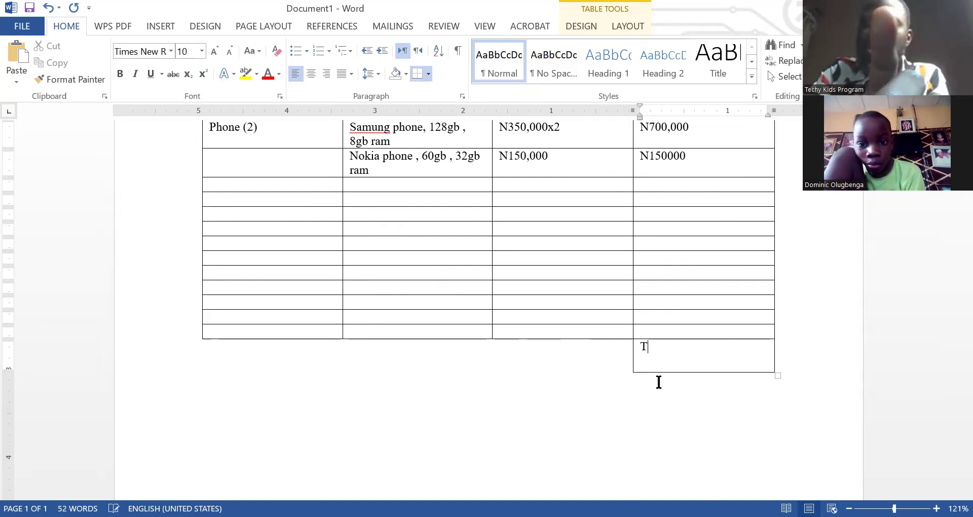
text(OTA)
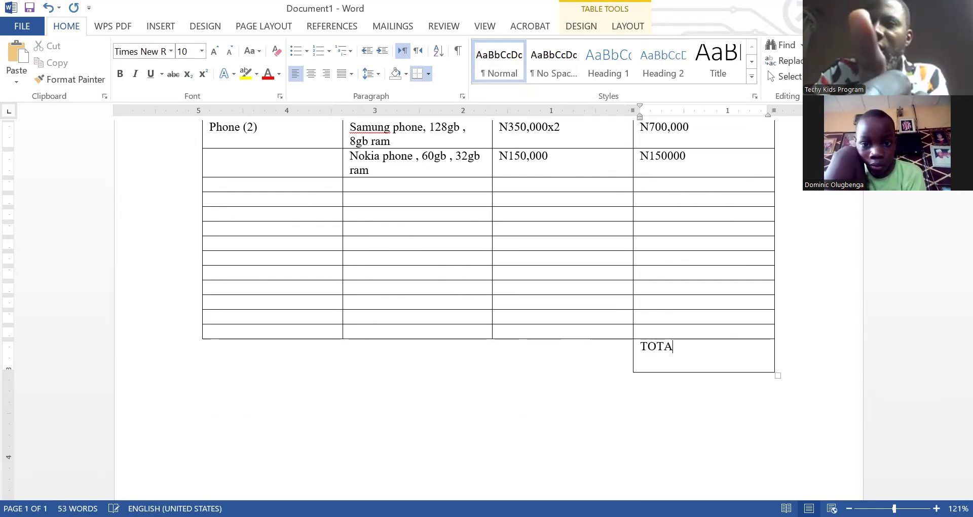
text(L:)
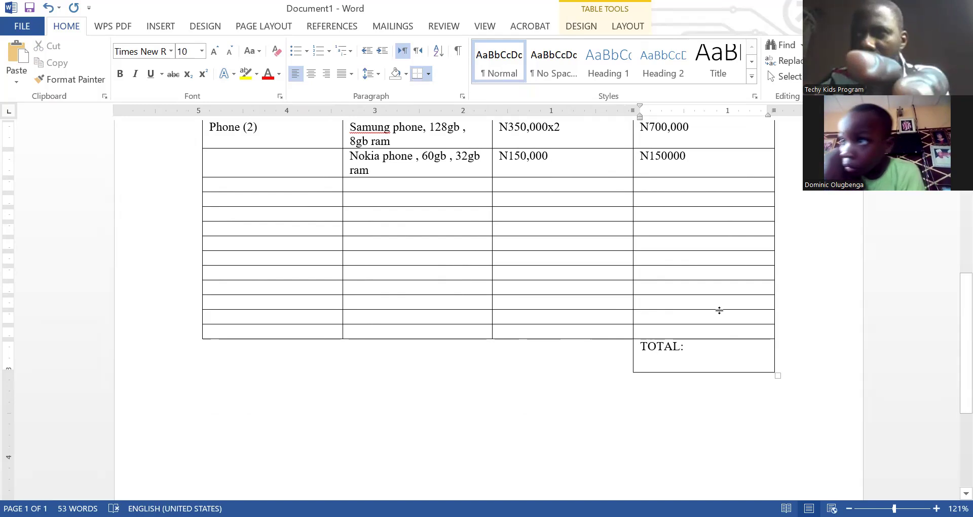
- Add the grand total N850,000 after the "TOTAL:" label beneath the items table
scroll(676, 196, up, 2)
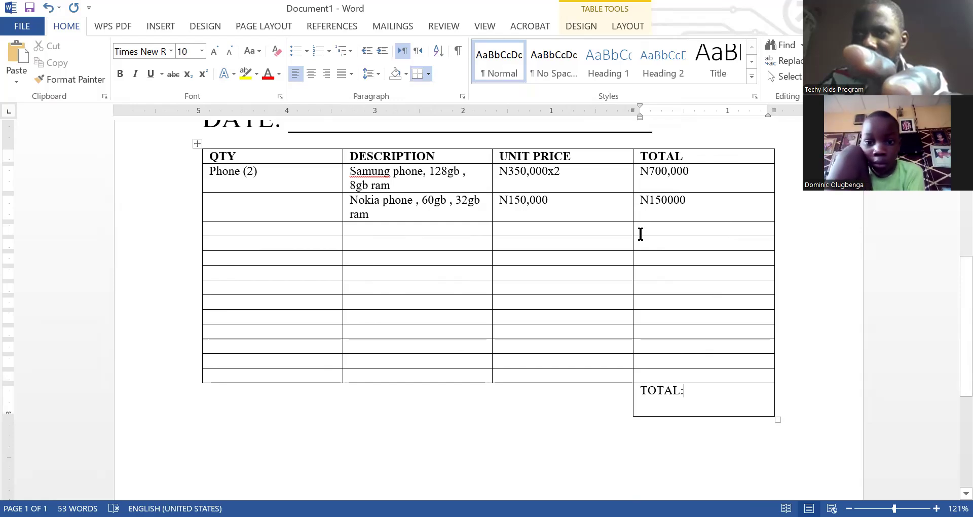
text(n)
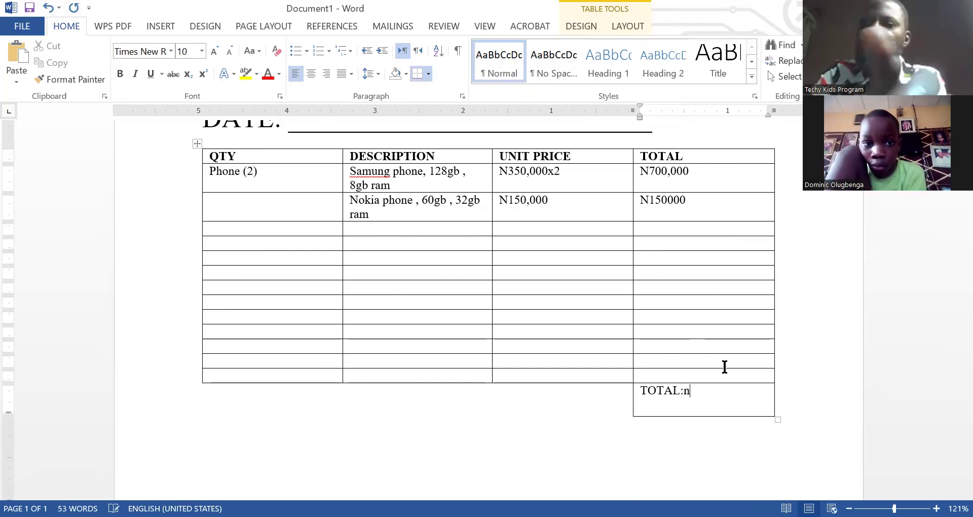
key(BackSpace)
text(N)
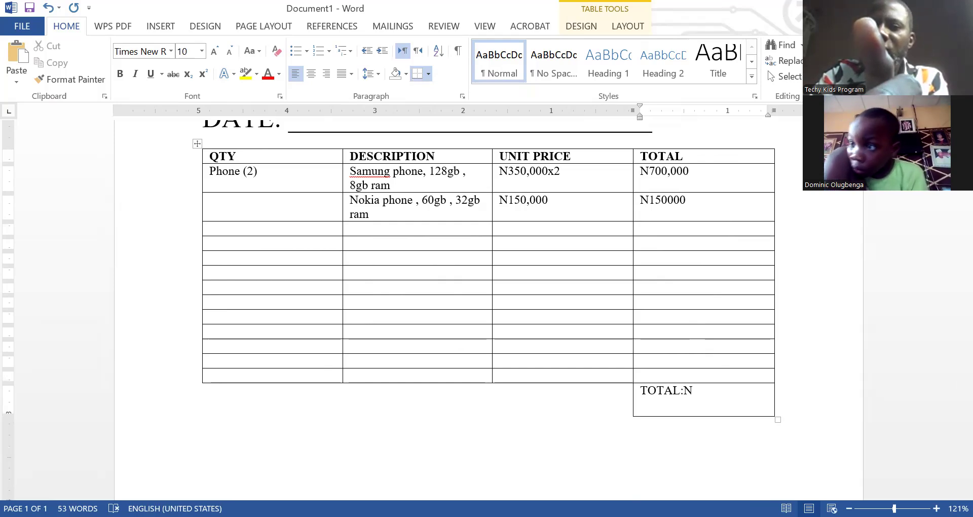
text(850)
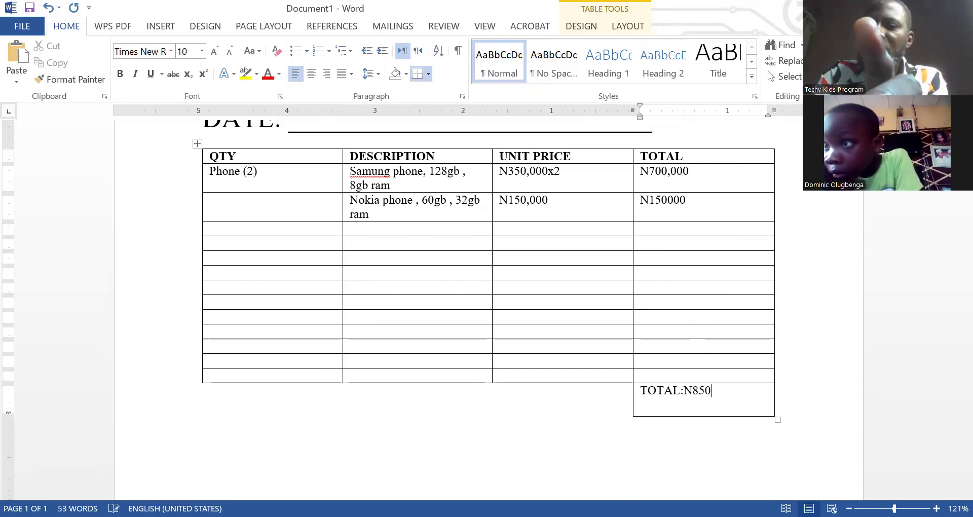
text(,000)
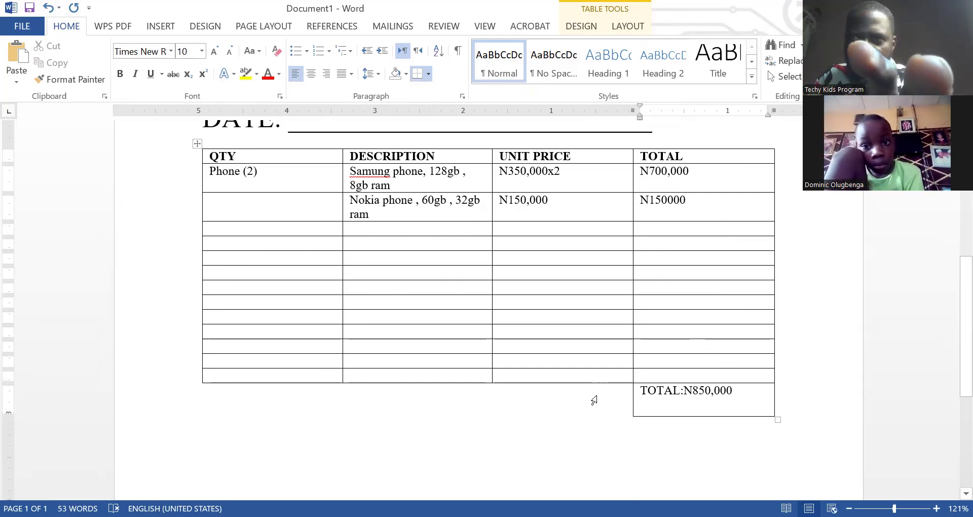
- Add the label "CUSTOMER' SIGNATURE" on the blank line beneath the items table
scroll(456, 390, down, 3)
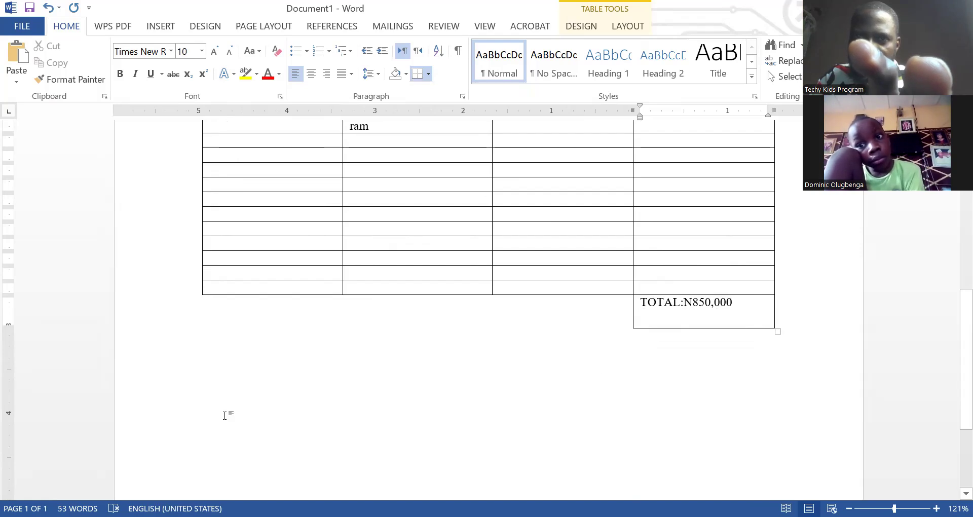
click(224, 392)
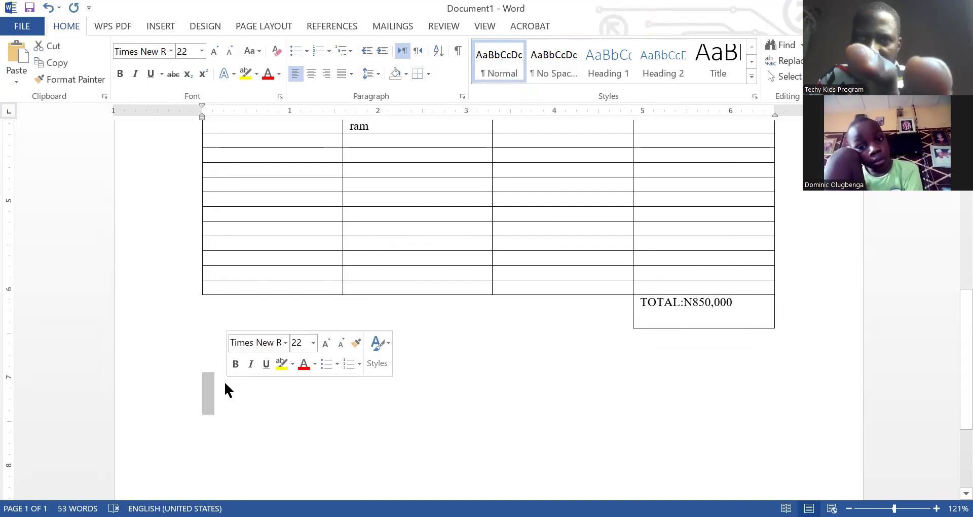
click(223, 383)
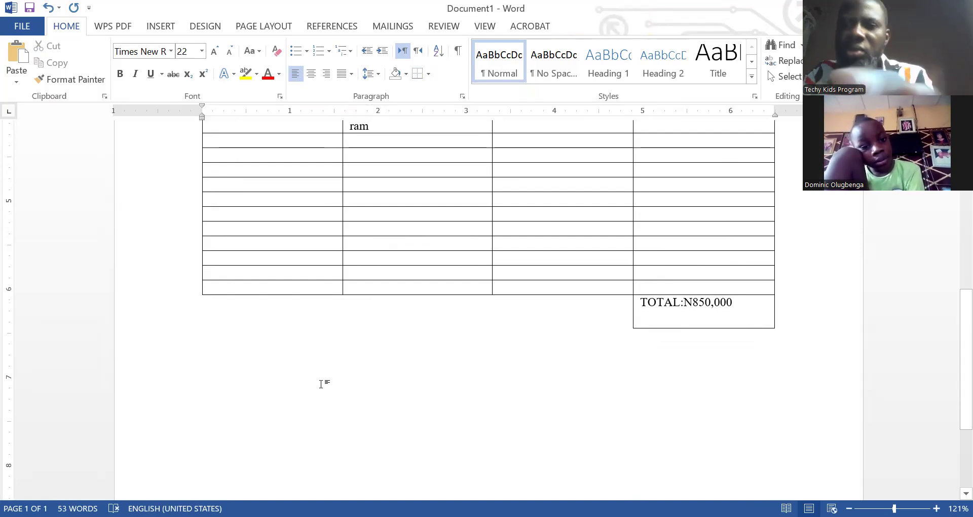
text(CU)
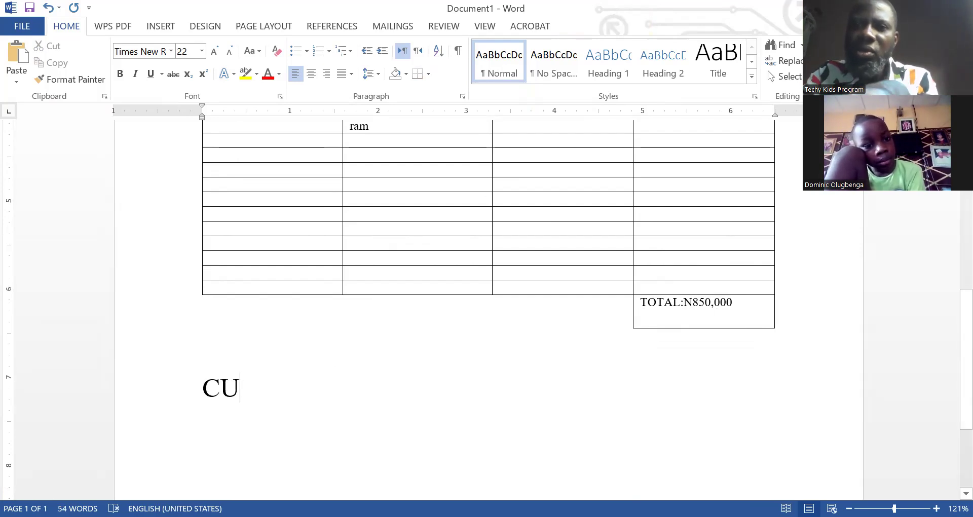
text(STOMER)
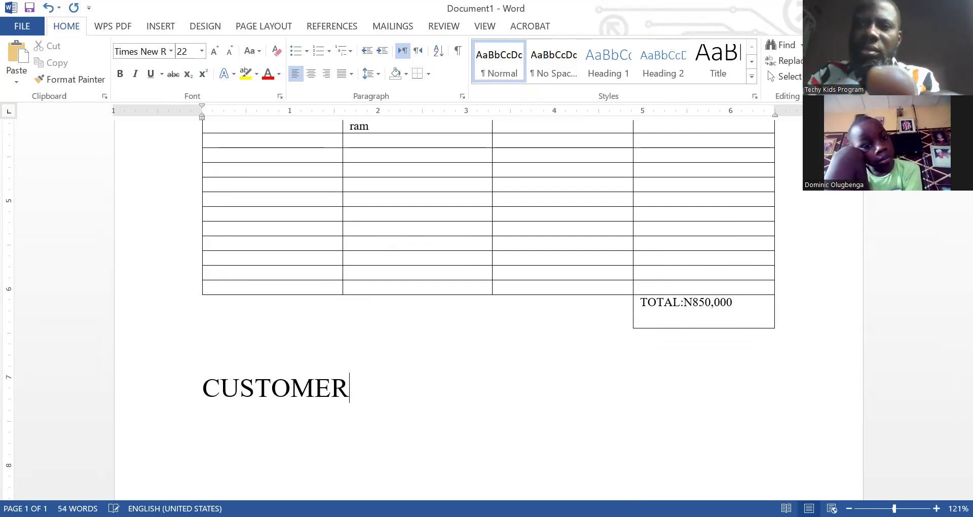
text(' SI)
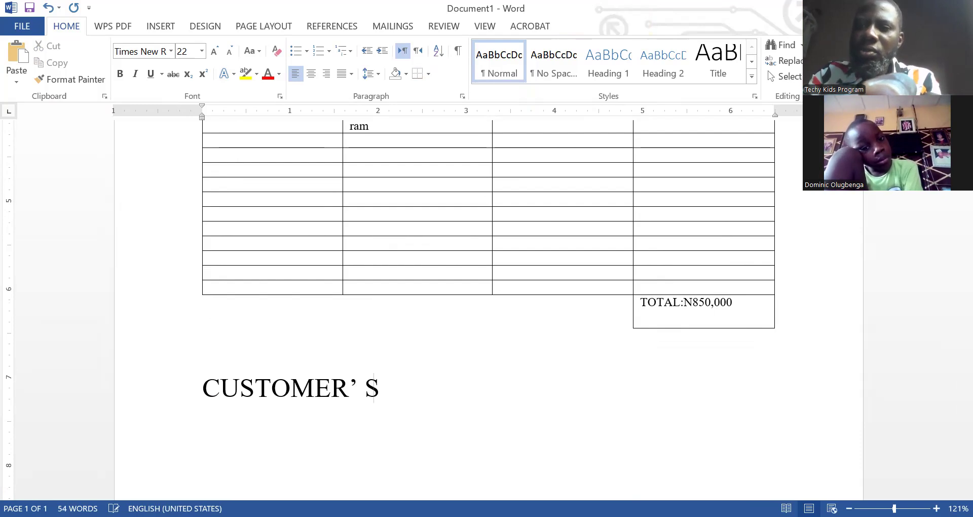
text(GNA)
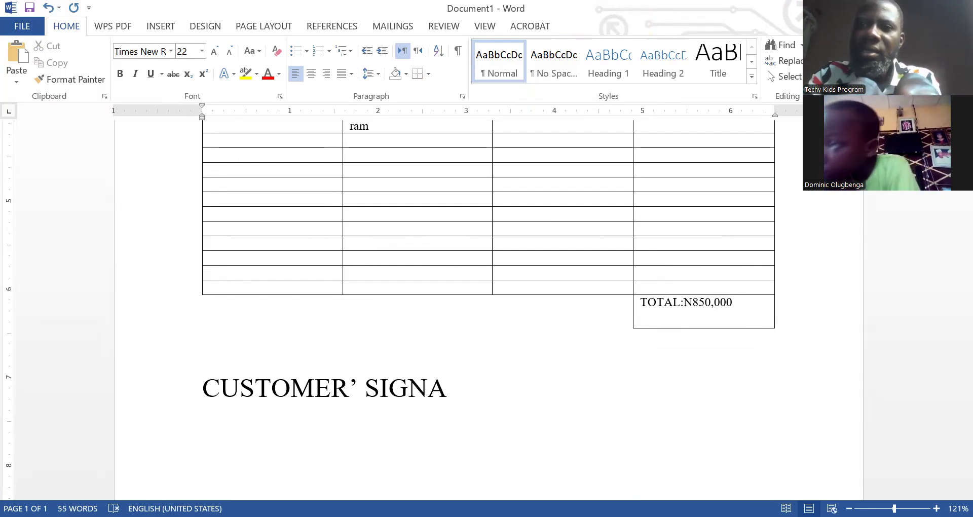
text(TURE)
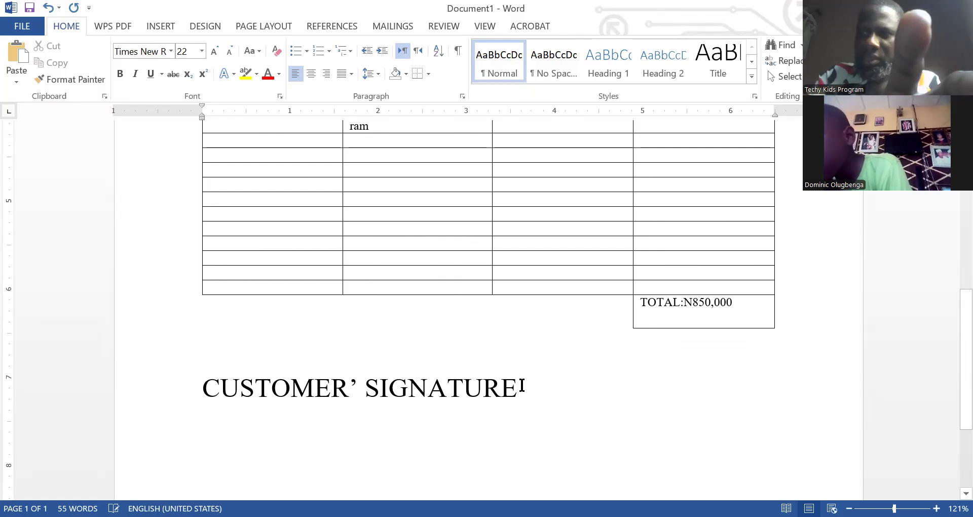
- Reduce the "CUSTOMER' SIGNATURE" label to font size 10 and left-align it
key(ctrl+r)
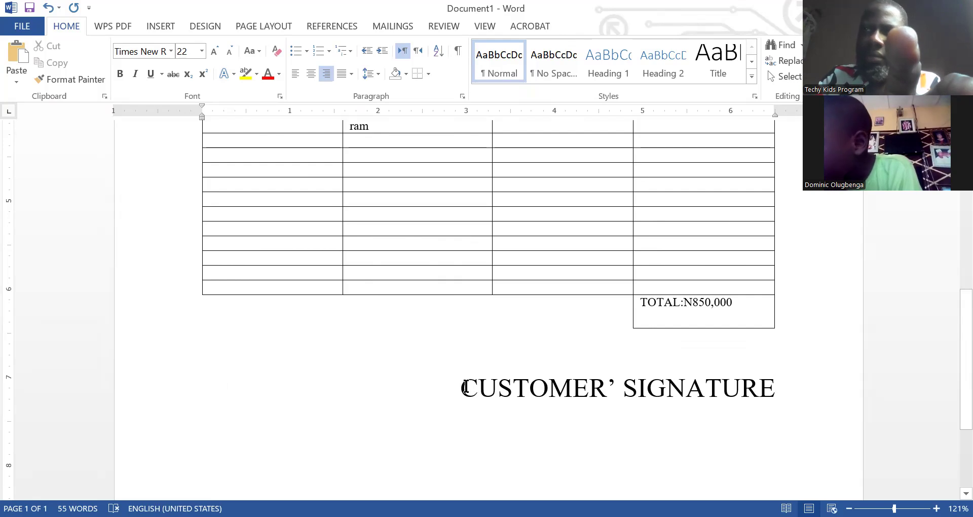
drag(461, 386, 773, 396)
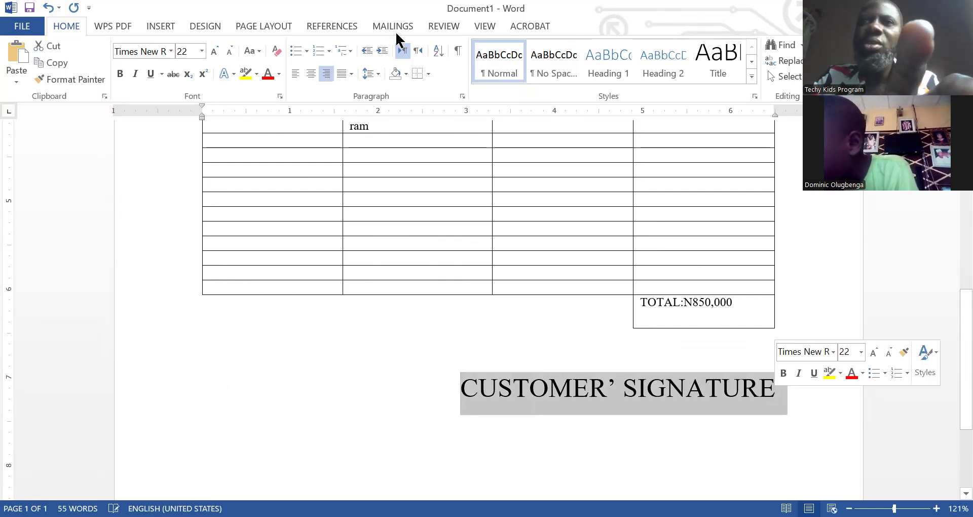
click(213, 53)
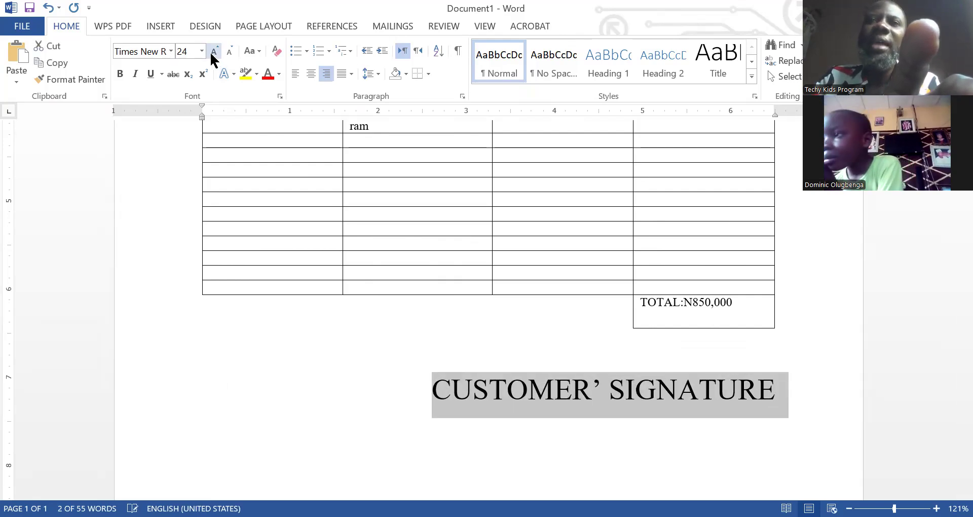
click(214, 52)
click(202, 51)
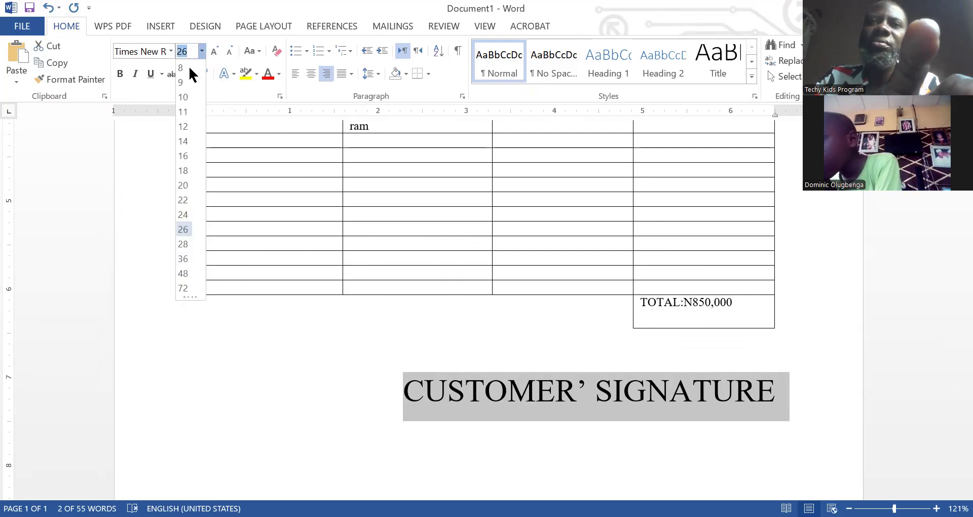
click(183, 100)
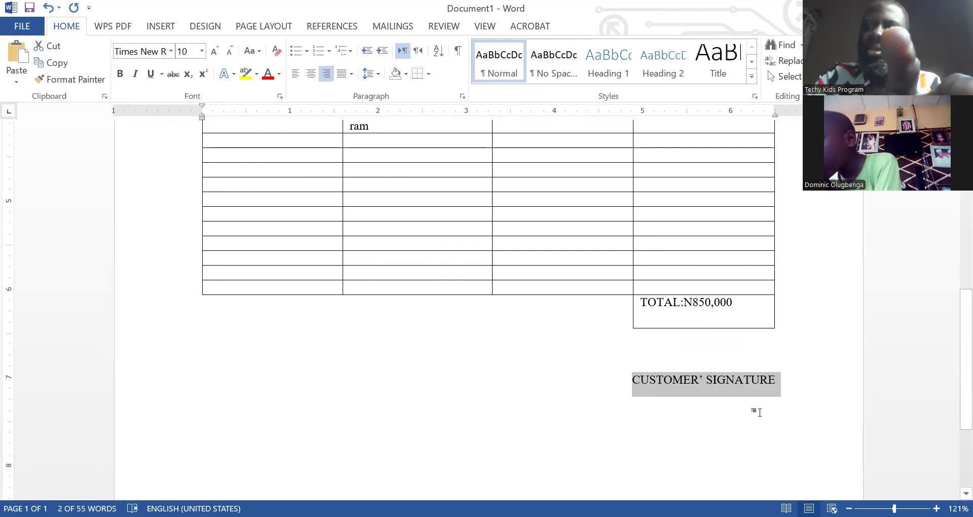
key(ctrl+l)
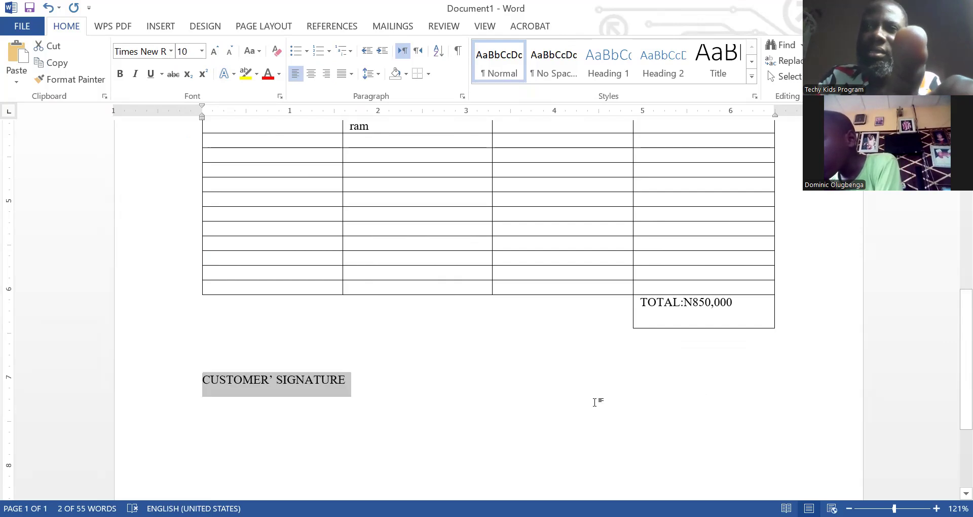
- Add "MANAGER'S SIGNATUARE" on the same line as the customer signature label, tabbed across to beneath the TOTAL column
click(488, 400)
click(406, 375)
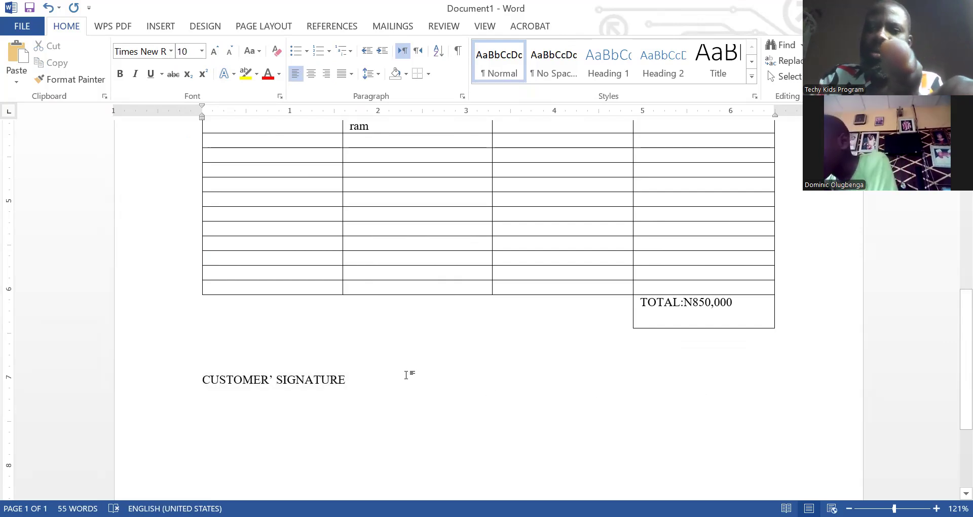
key(Tab)
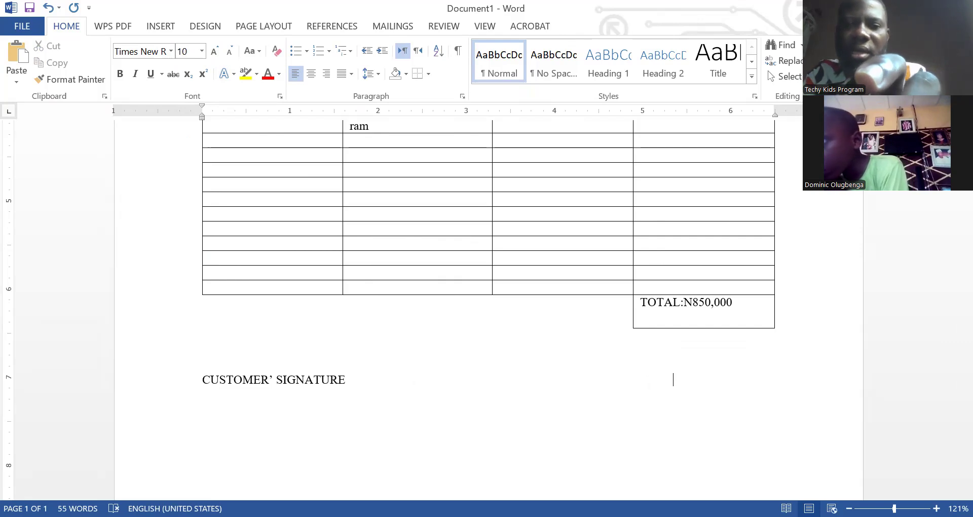
text(M)
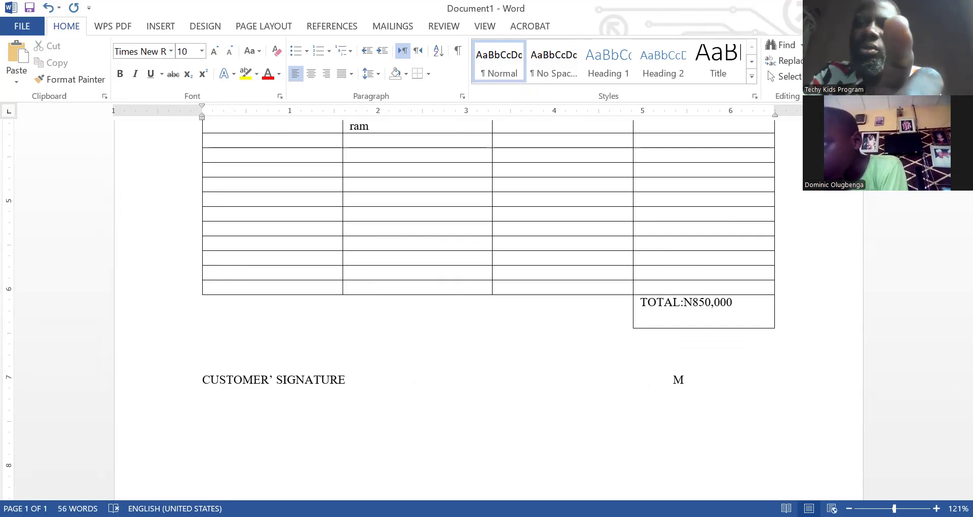
text(AN)
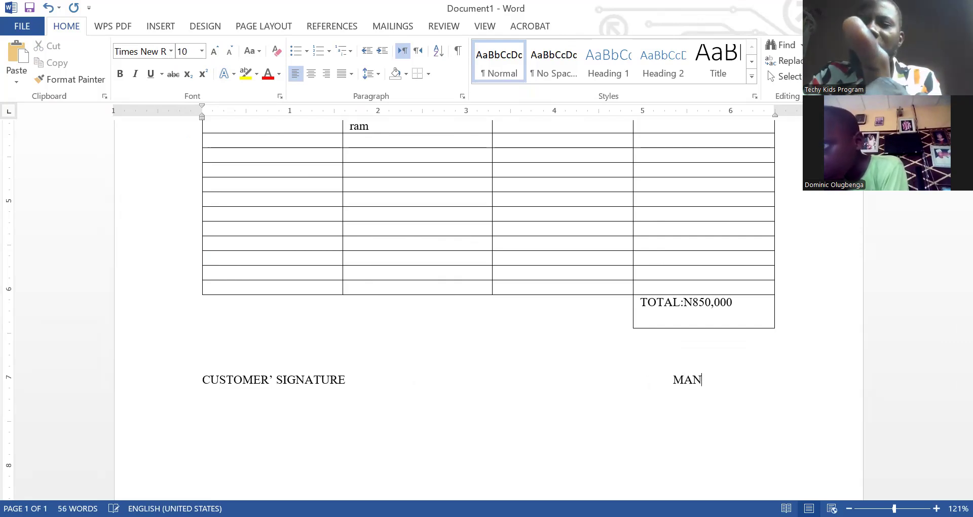
text(AGER)
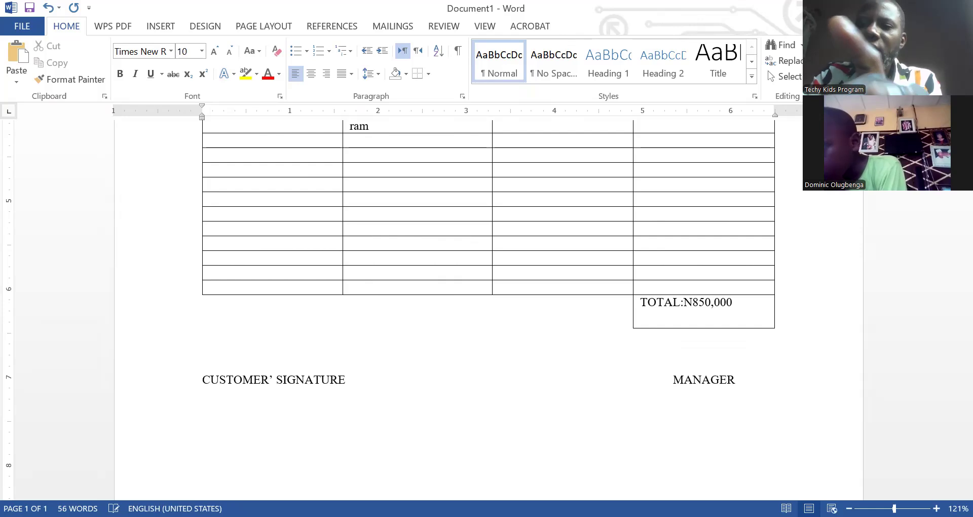
text(;S)
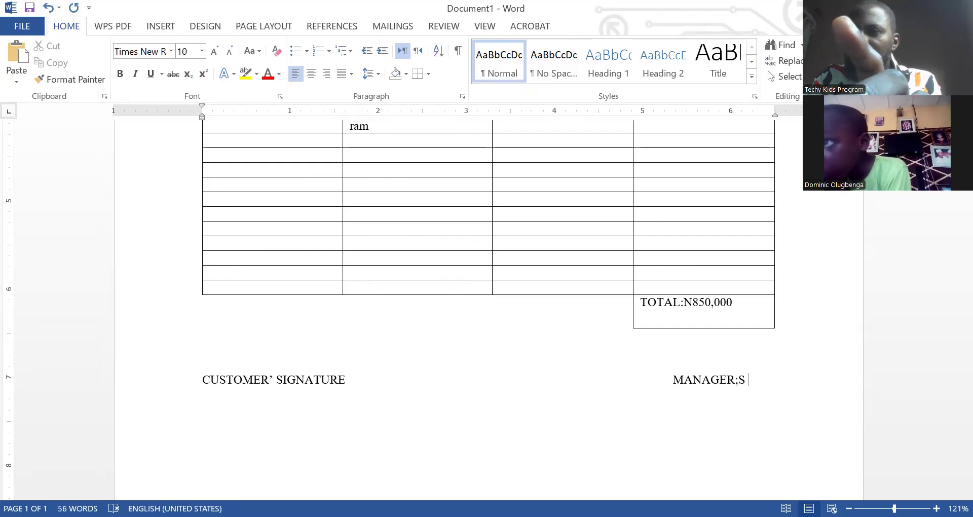
key(BackSpace)
key(BackSpace)
key(BackSpace)
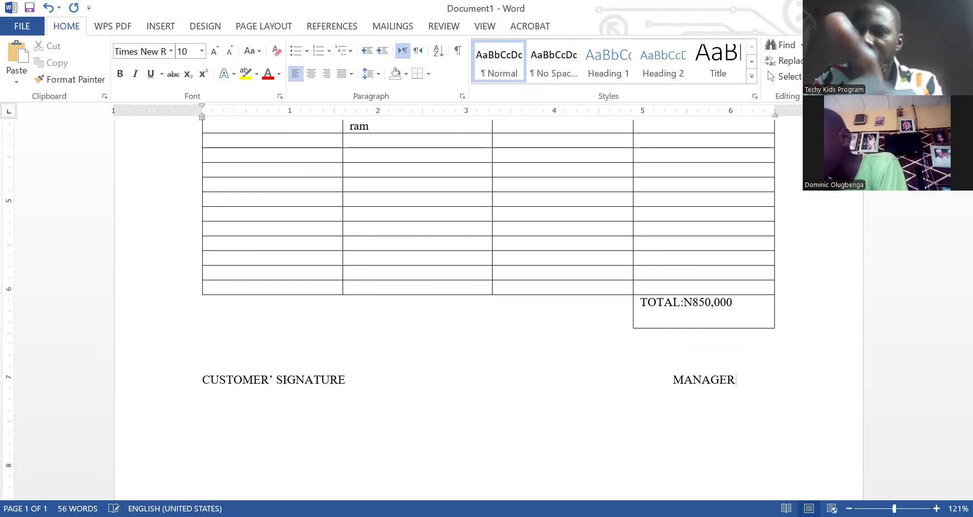
text('S )
text(SI)
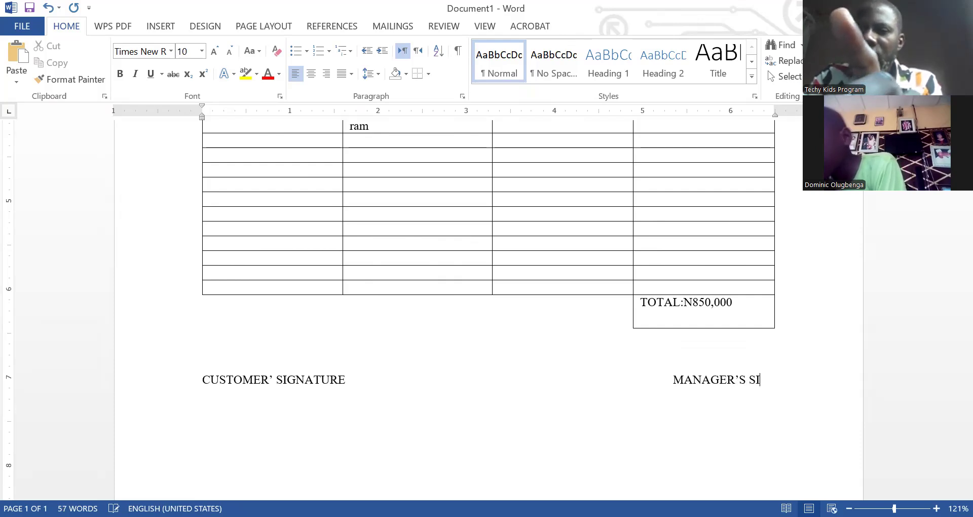
text(GNATU)
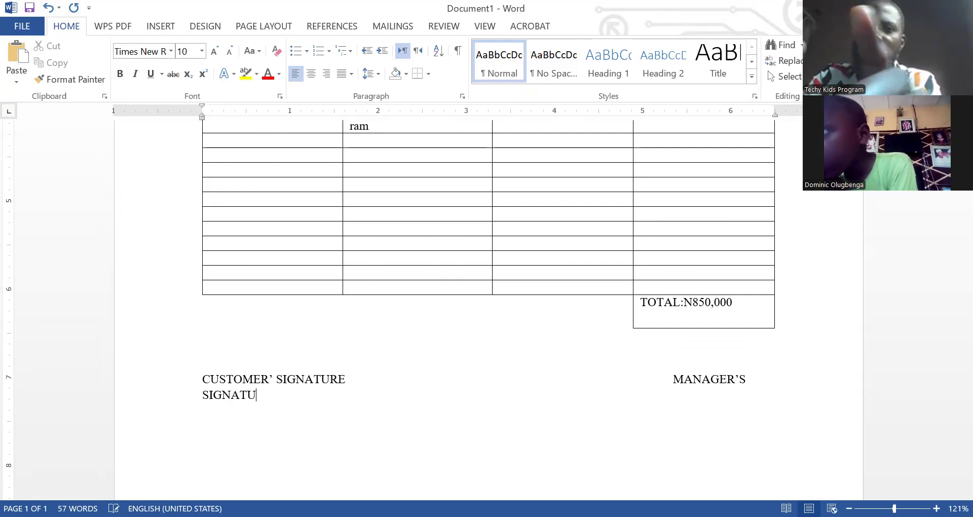
text(ARE)
- Remove enough spacing before "MANAGER'S" to fit the whole manager signature label on one line
click(674, 383)
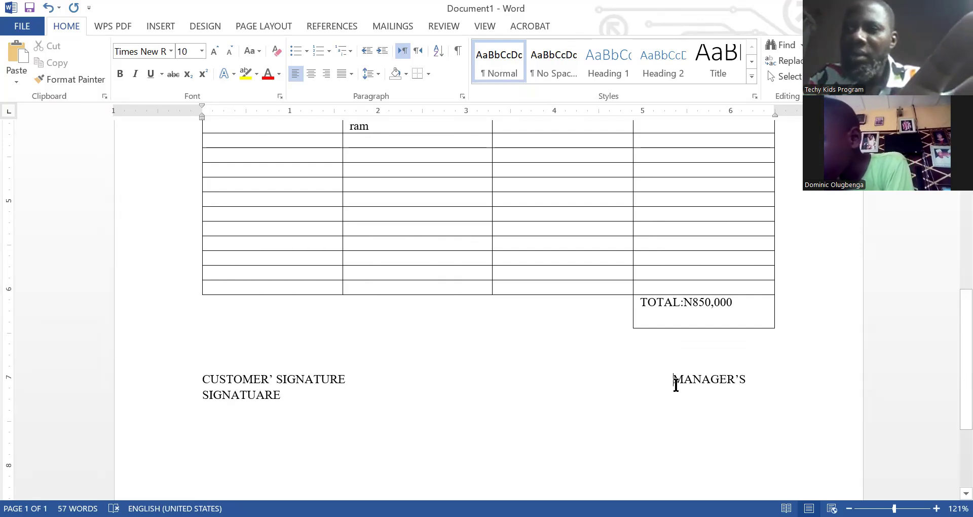
key(BackSpace)
key(BackSpace)
key(BackSpace)
key(BackSpace)
key(BackSpace)
key(BackSpace)
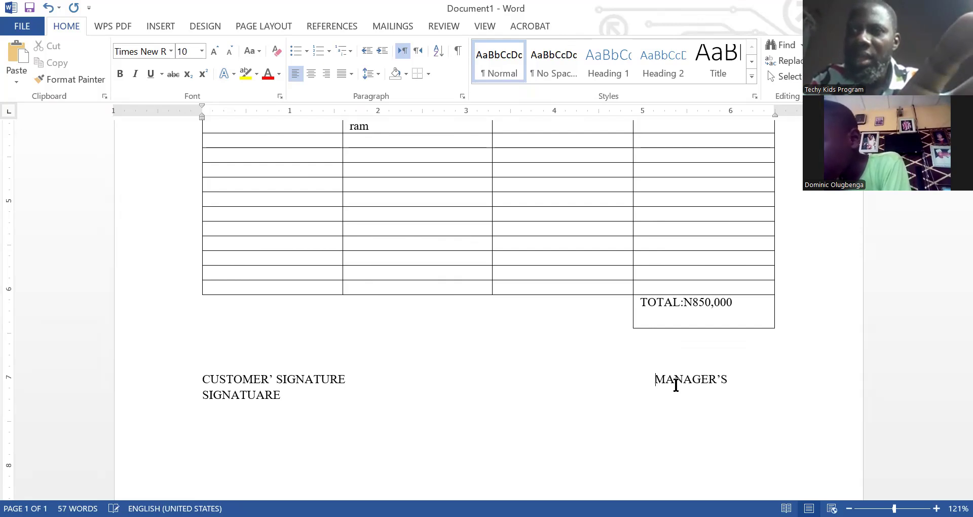
key(BackSpace)
key(BackSpace)
key(BackSpace)
key(BackSpace)
key(BackSpace)
key(BackSpace)
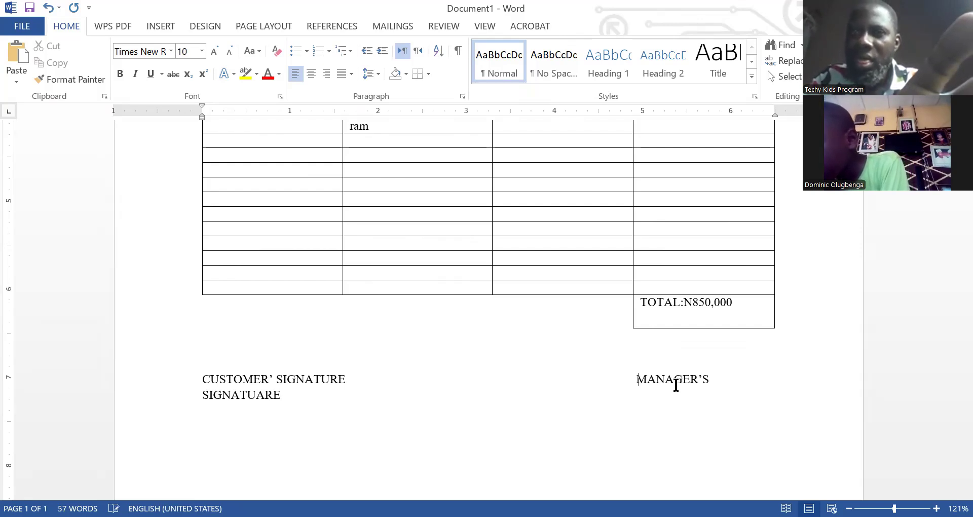
key(BackSpace)
key(BackSpace)
key(BackSpace)
key(BackSpace)
key(BackSpace)
key(BackSpace)
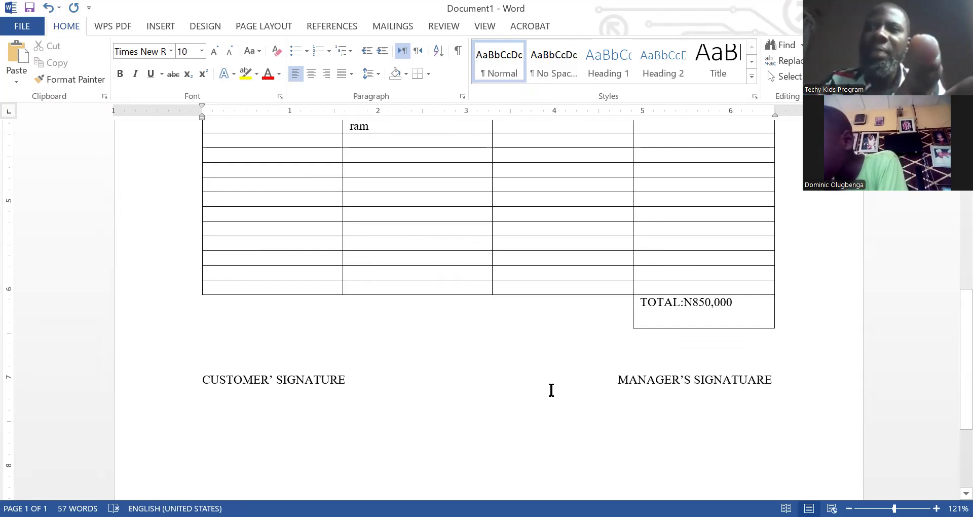
- Draw a straight, nearly horizontal line about 2.2 inches long beneath the "CUSTOMER' SIGNATURE" label
click(158, 30)
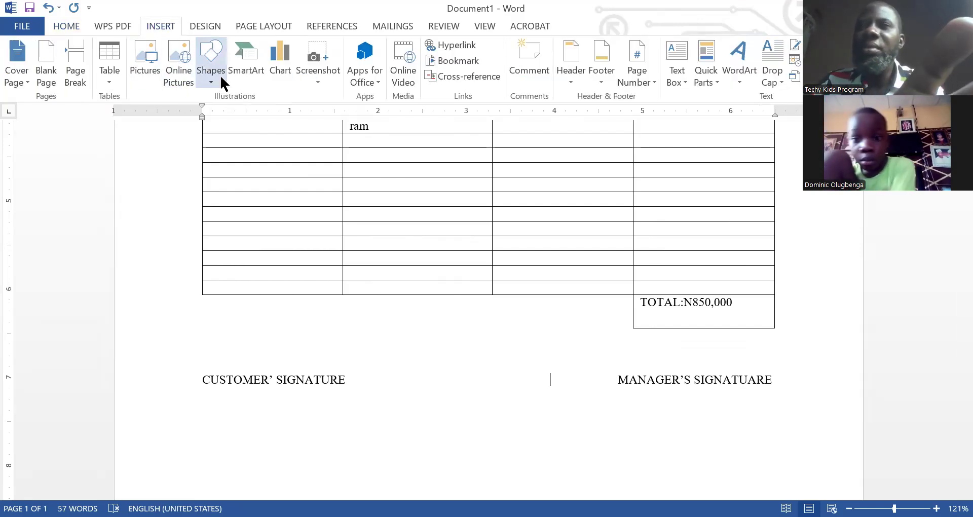
click(198, 81)
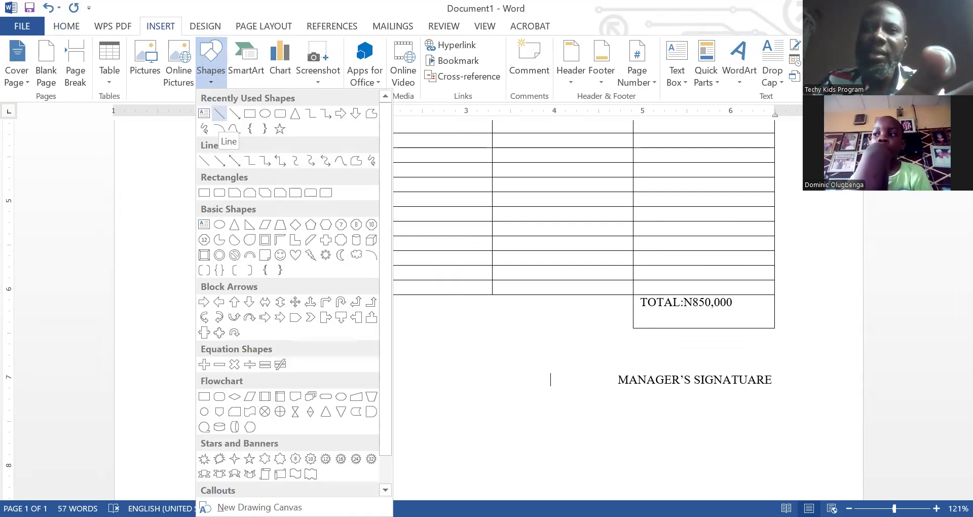
click(218, 113)
drag(213, 430, 376, 426)
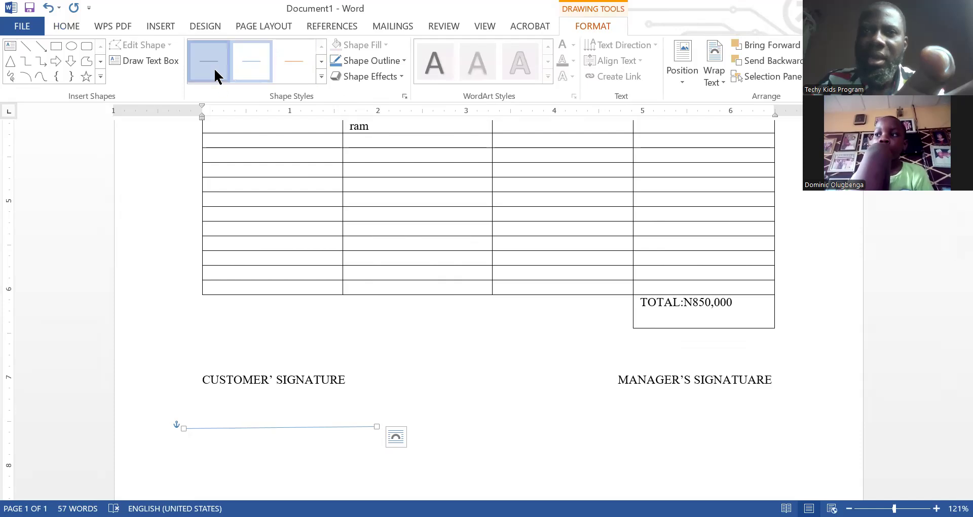
- Apply the thick black preset style to the customer signature line
click(321, 76)
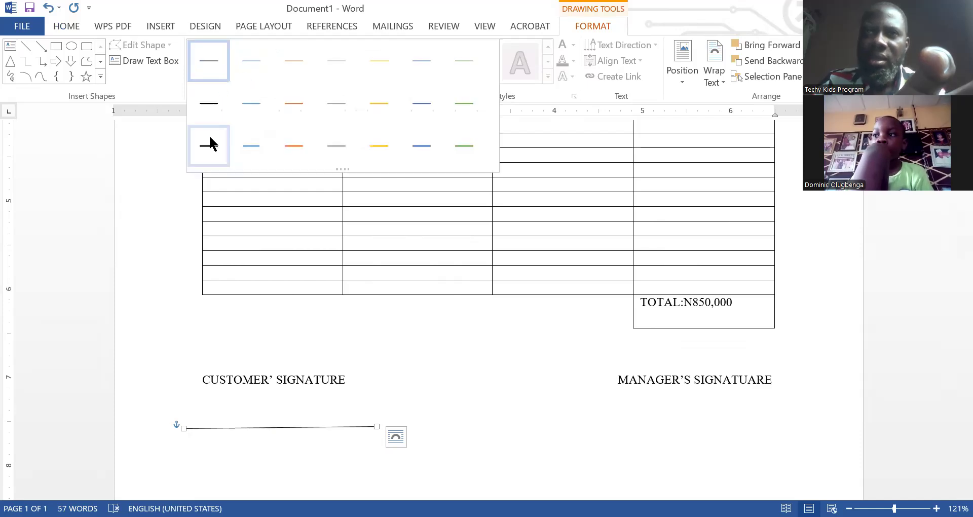
click(208, 144)
click(497, 373)
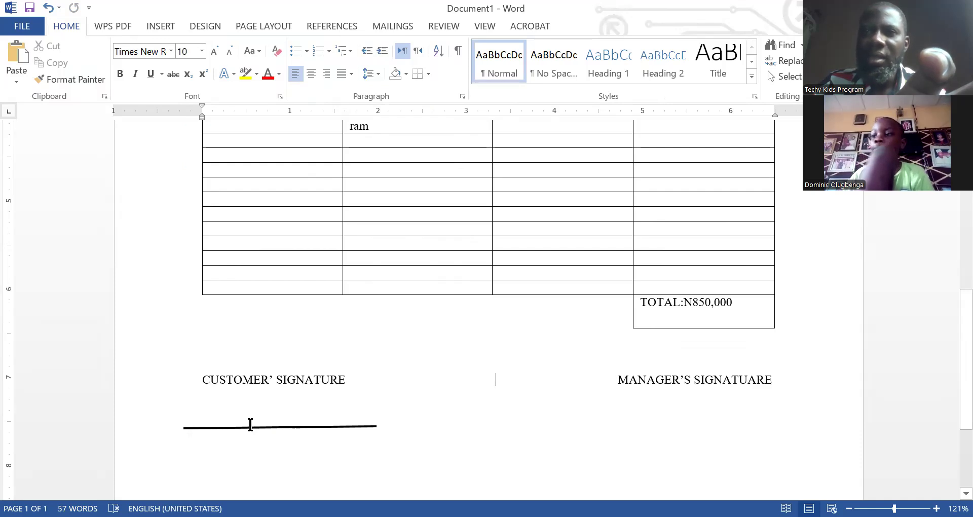
- Move the customer signature line slightly right and up, closer beneath its label
click(251, 426)
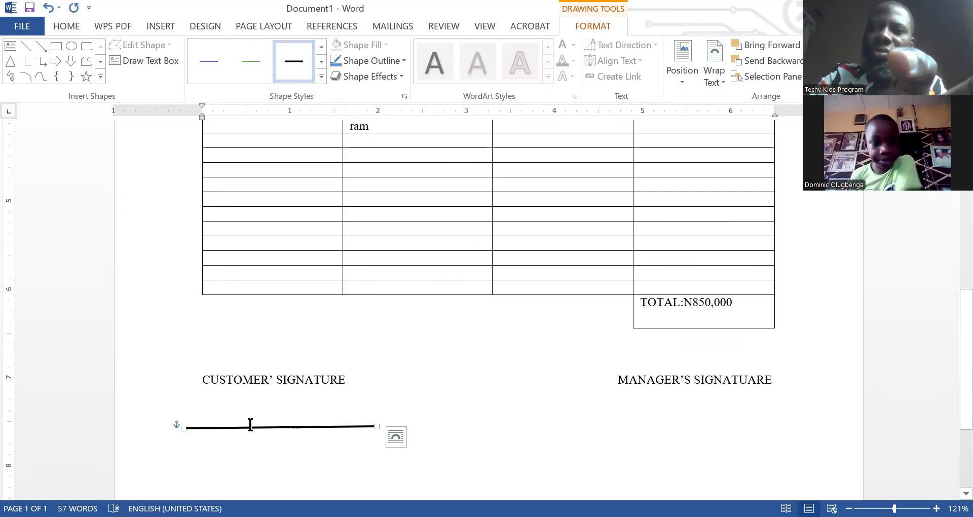
key(ctrl)
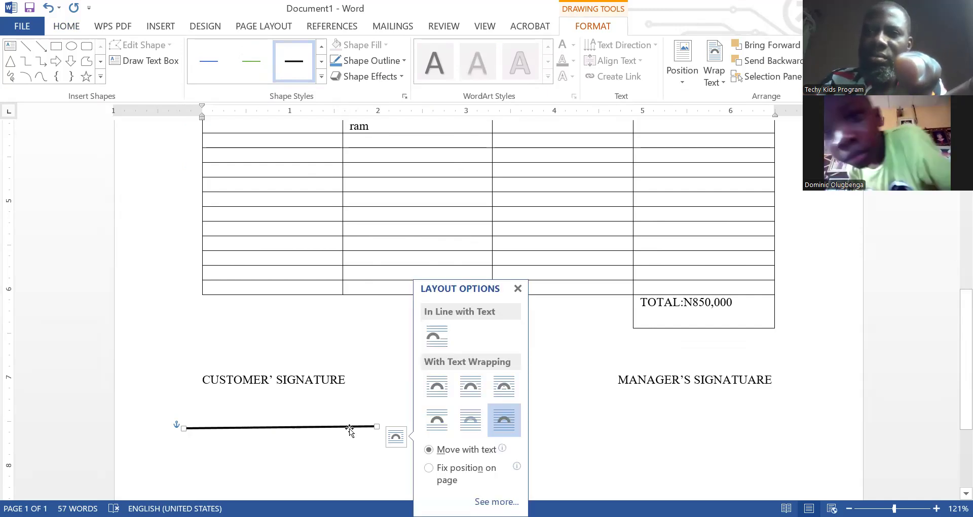
drag(349, 429, 382, 424)
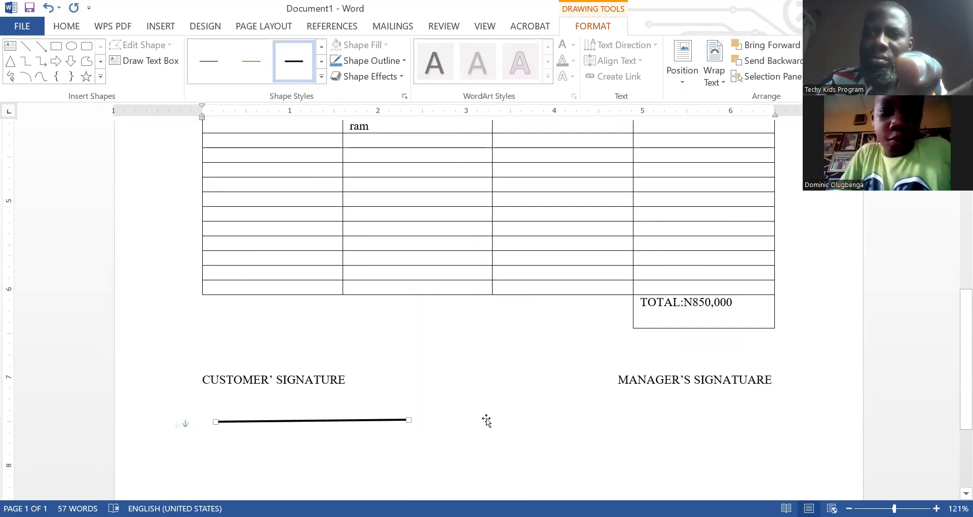
- Undo the last move of the customer signature line and place a copy of it beneath the "MANAGER'S SIGNATUARE" label
key(ctrl+z)
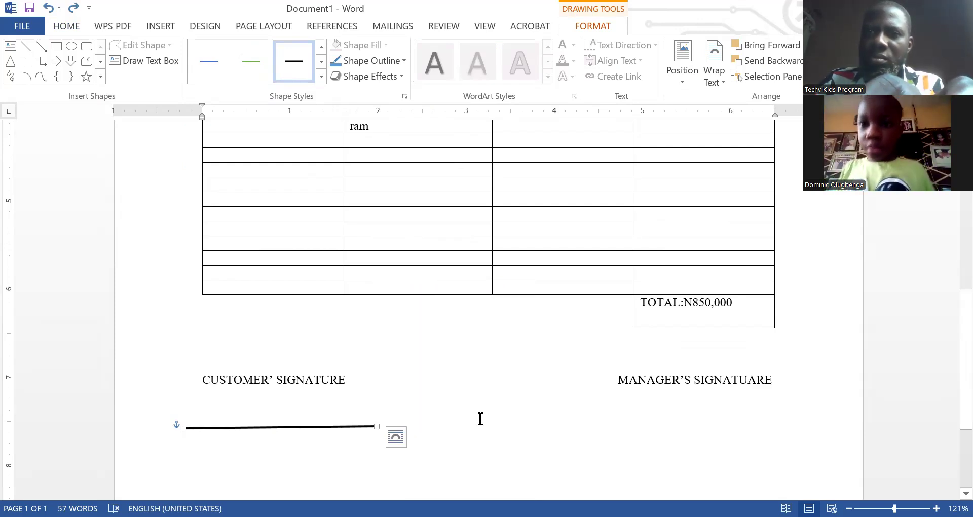
right_click(338, 427)
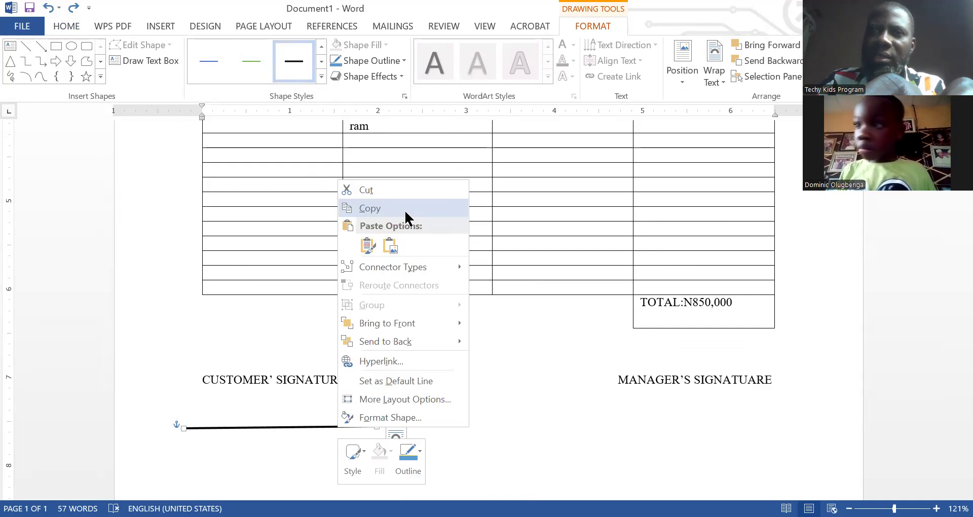
click(520, 377)
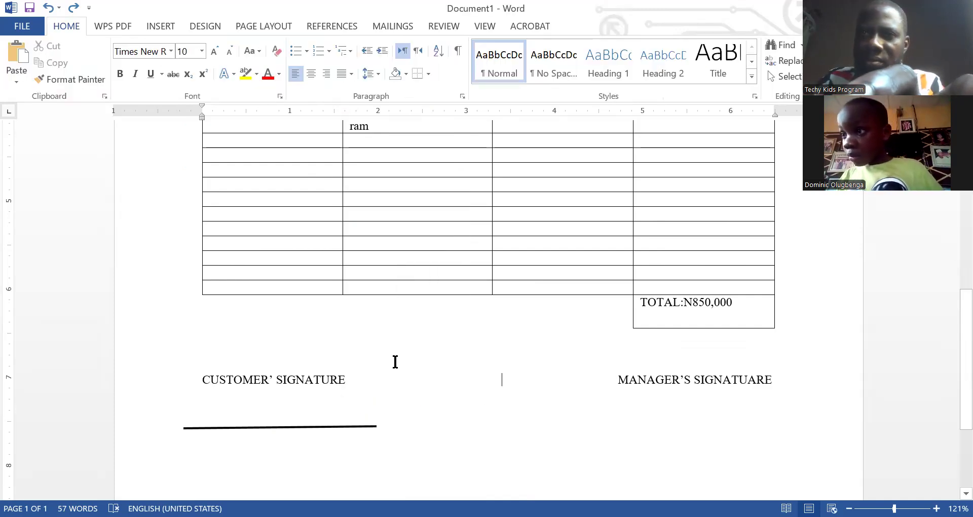
key(ctrl+v)
mouse_move(380, 374)
mouse_down()
mouse_move(648, 449)
mouse_move(769, 424)
mouse_up()
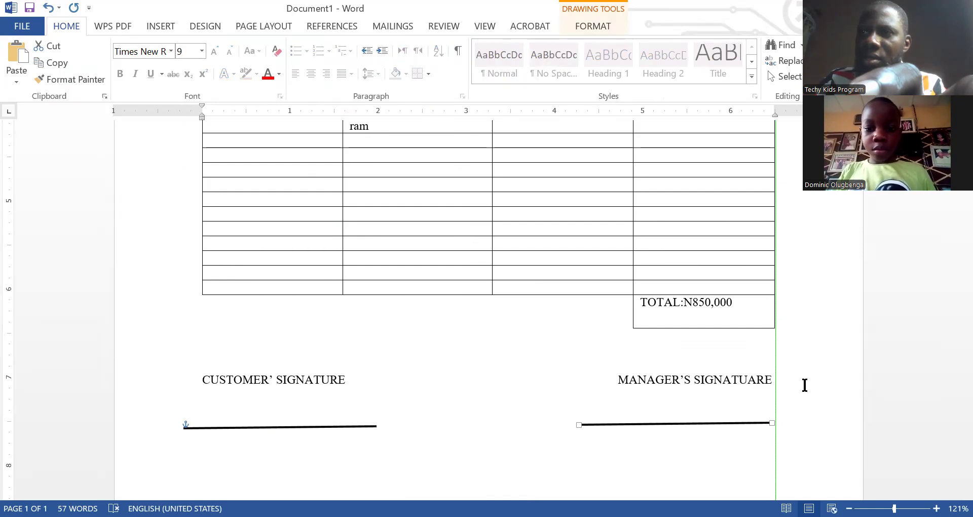
click(718, 411)
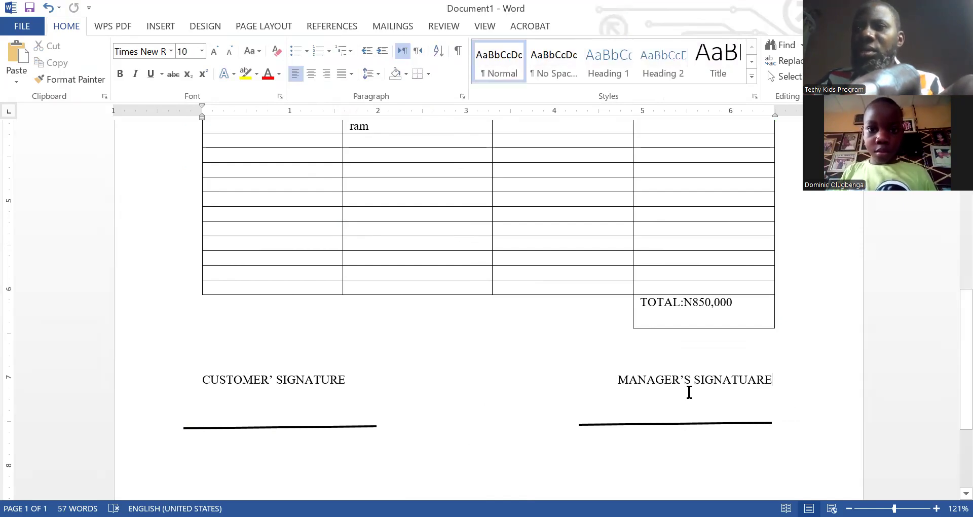
- Remove some of the spacing before "MANAGER'S SIGNATUARE" to shift the label left over its signature line
click(619, 379)
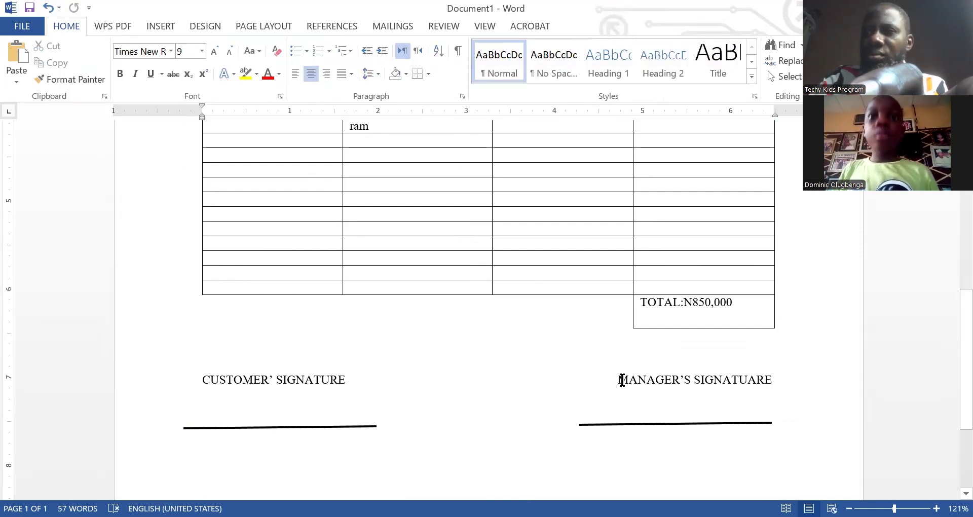
key(BackSpace)
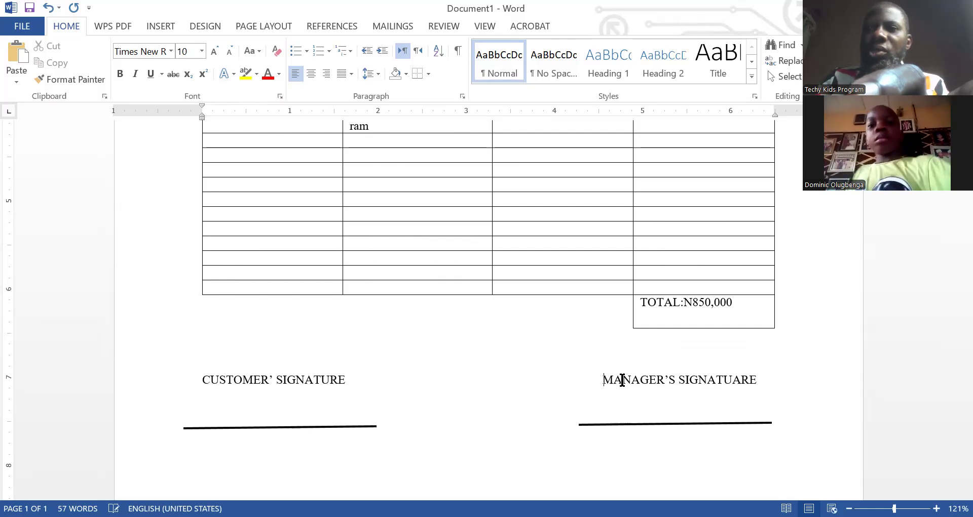
key(BackSpace)
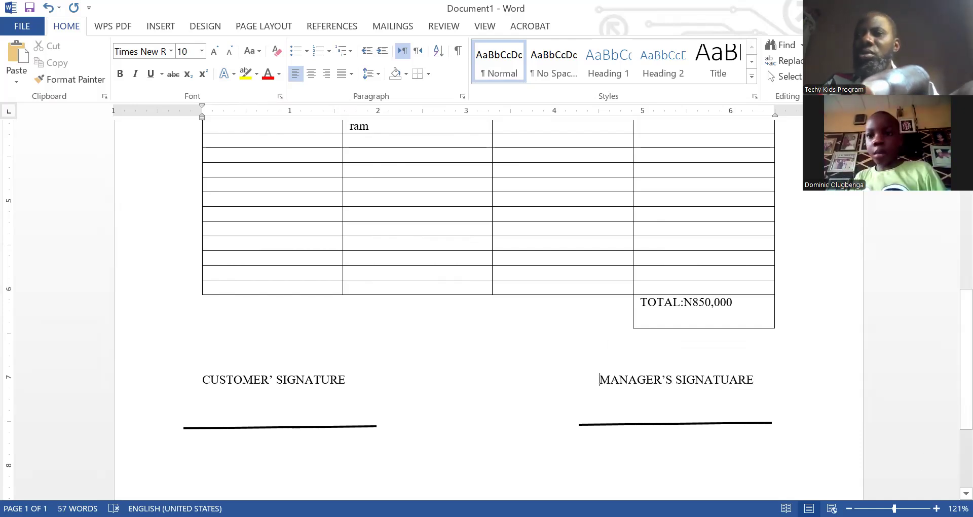
- Set the font size of the TO, ADDRESS and DATE lines to 12
scroll(575, 324, down, 3)
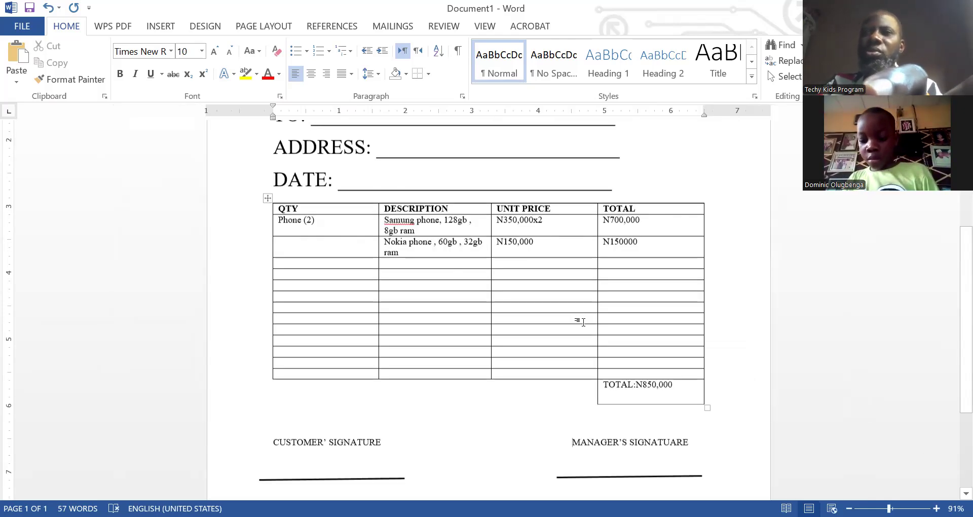
scroll(582, 322, up, 3)
scroll(583, 321, up, 4)
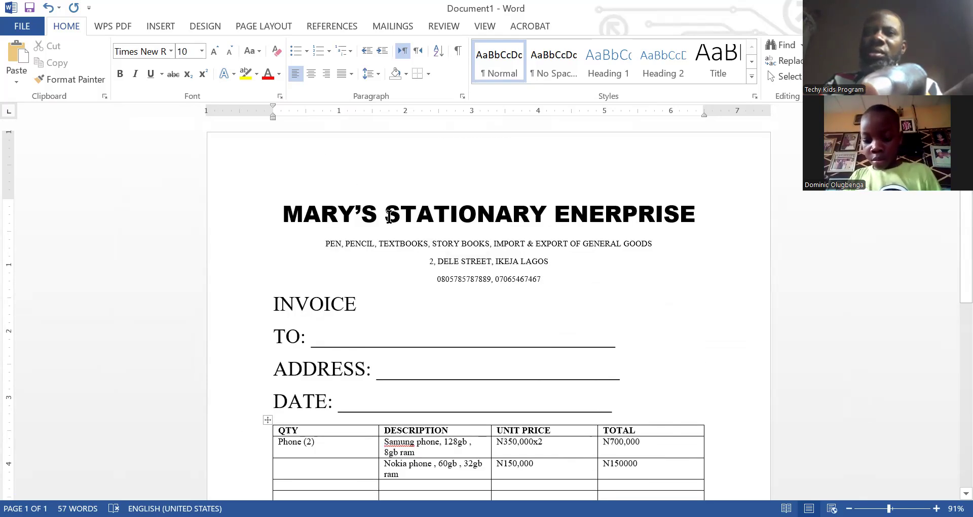
scroll(389, 217, down, 4)
drag(269, 205, 646, 286)
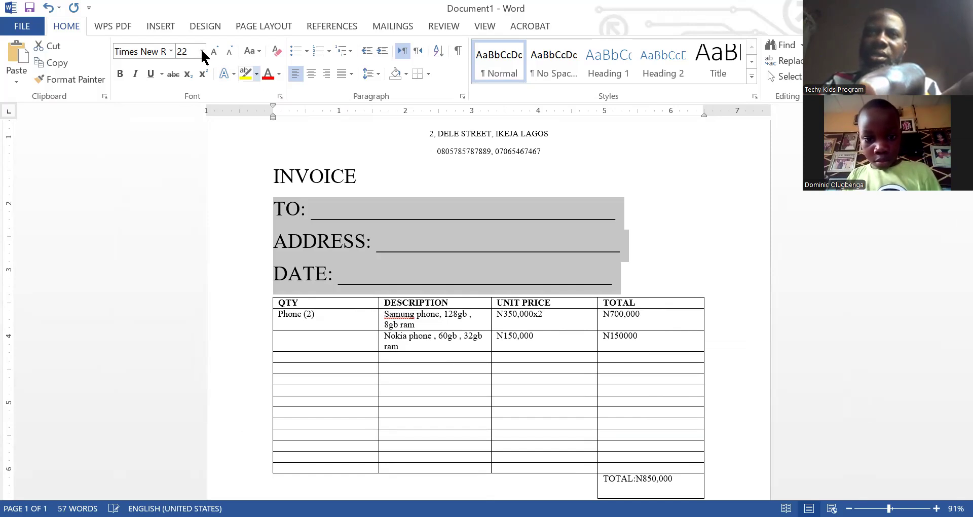
click(202, 52)
click(183, 128)
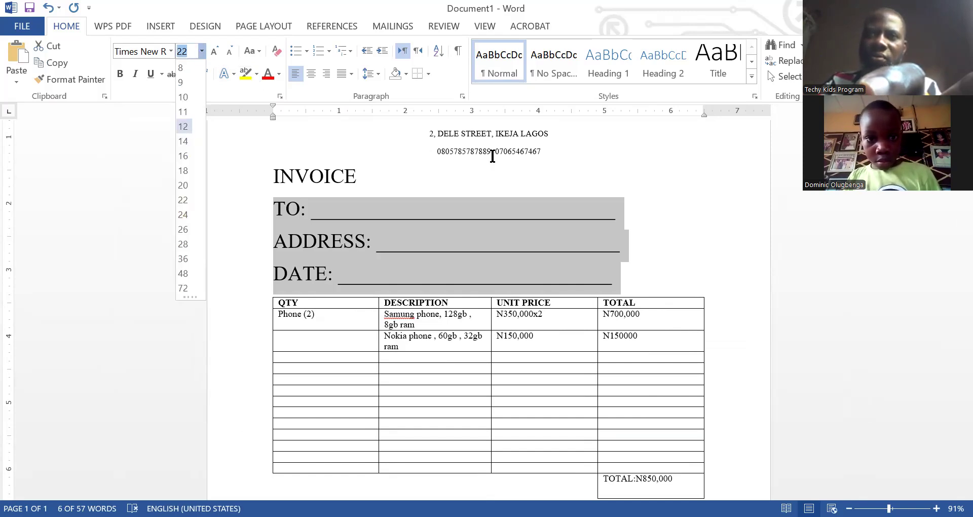
- Make the "INVOICE" heading bold
click(615, 185)
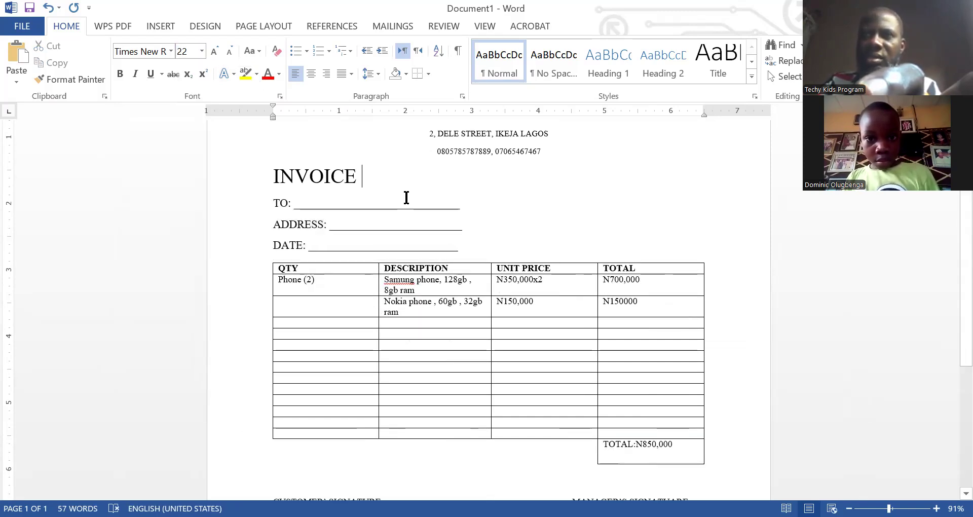
key(Home)
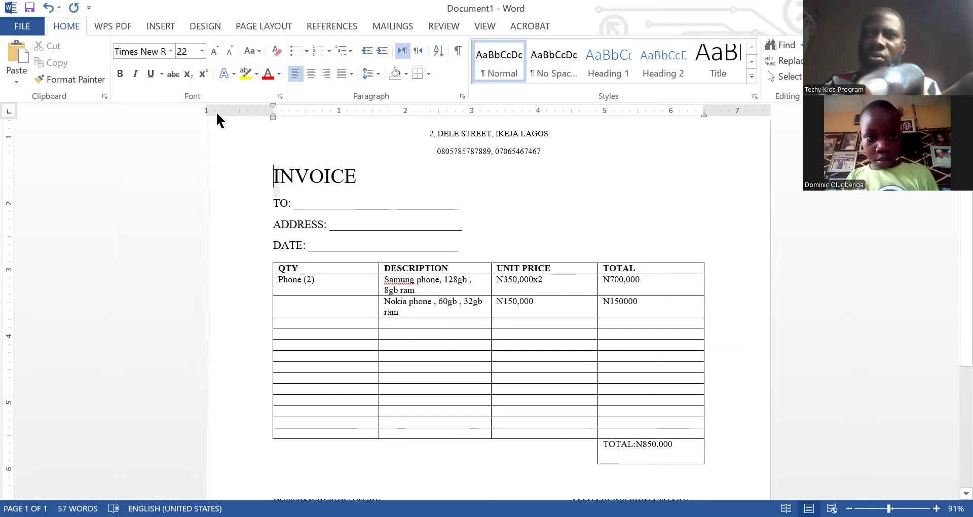
key(shift+End)
click(122, 81)
click(704, 206)
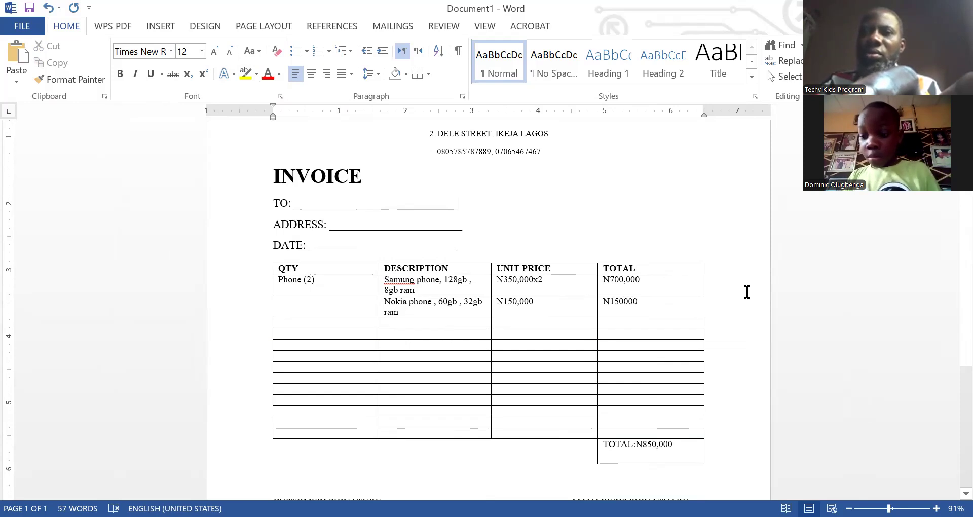
- Start saving the document and browse to the TECHY KIDS MODULES folder on the Desktop
scroll(746, 292, up, 3)
scroll(746, 292, down, 2)
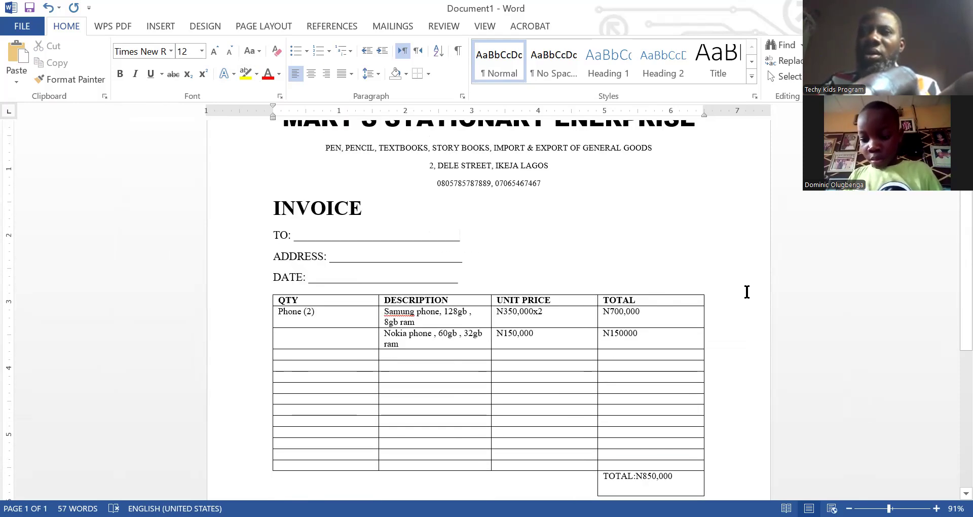
scroll(746, 291, down, 4)
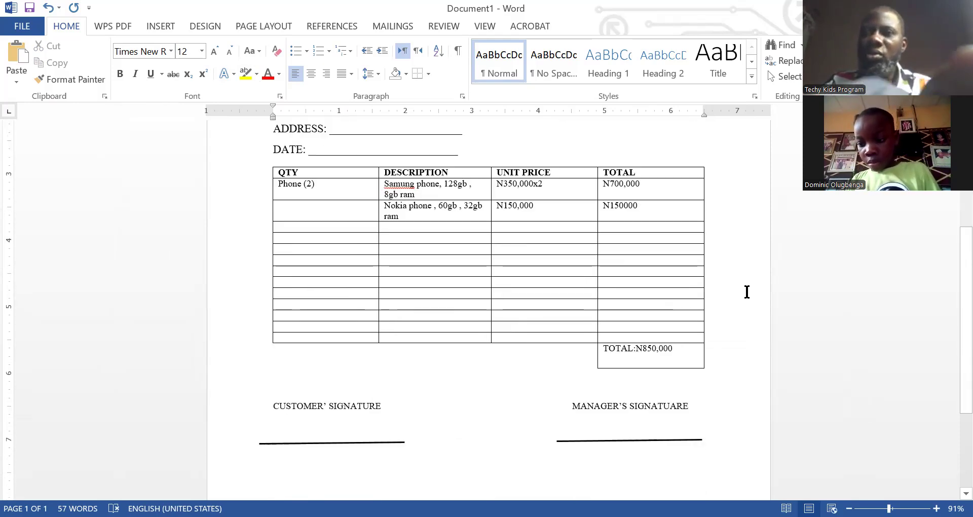
key(ctrl+s)
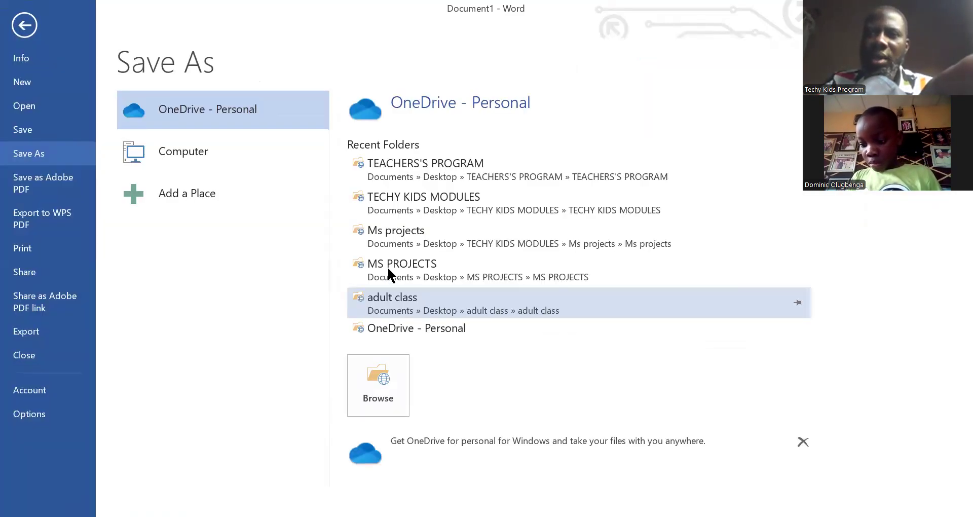
click(390, 275)
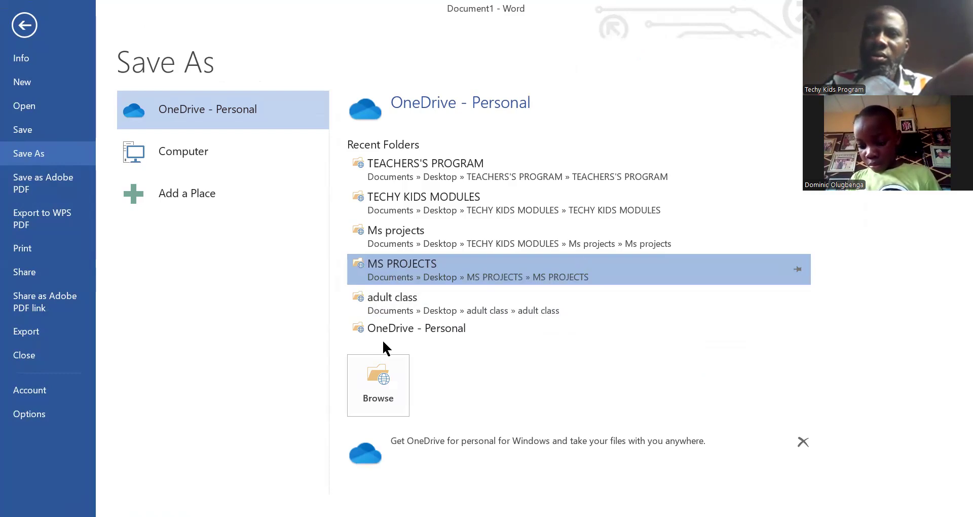
click(412, 264)
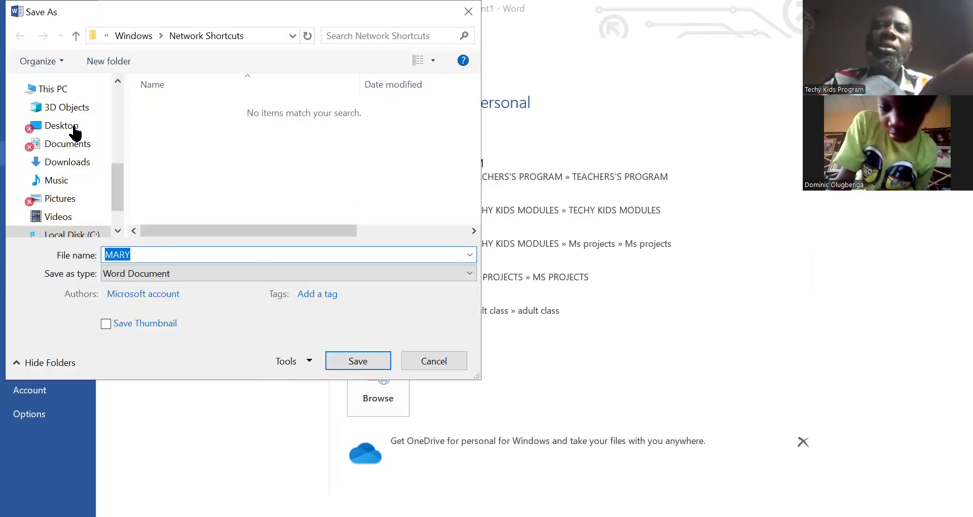
click(76, 128)
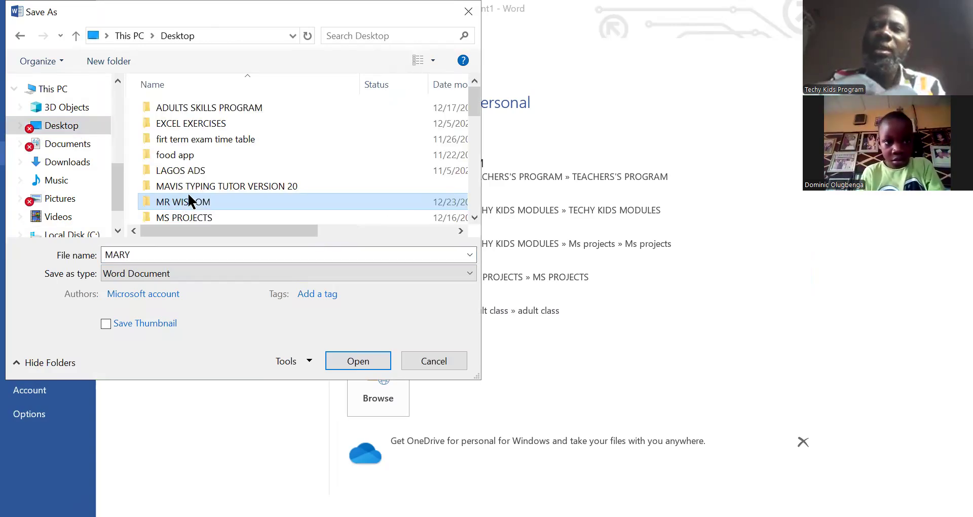
scroll(188, 201, down, 5)
click(210, 120)
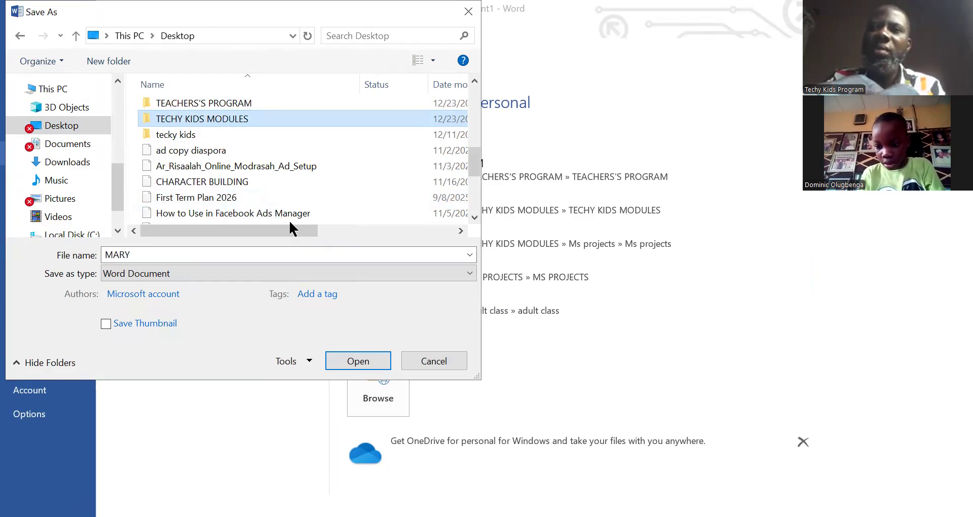
click(366, 361)
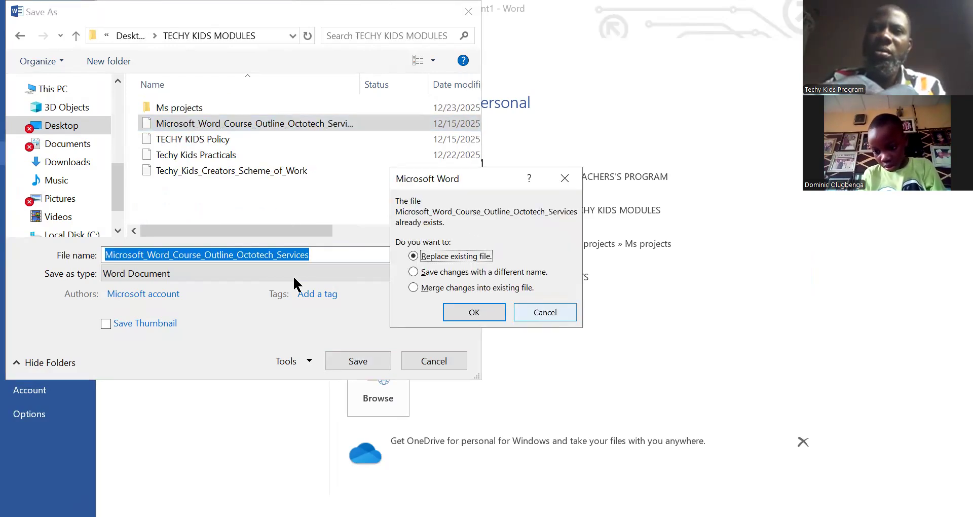
- Decline replacing the existing file and save the document as a Word Document named INVOICE
key(Escape)
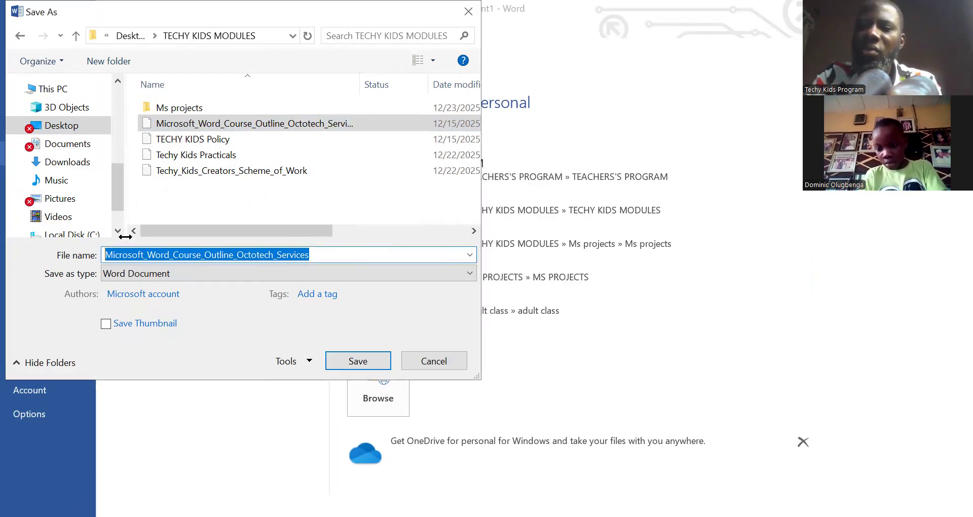
text(INVOICE)
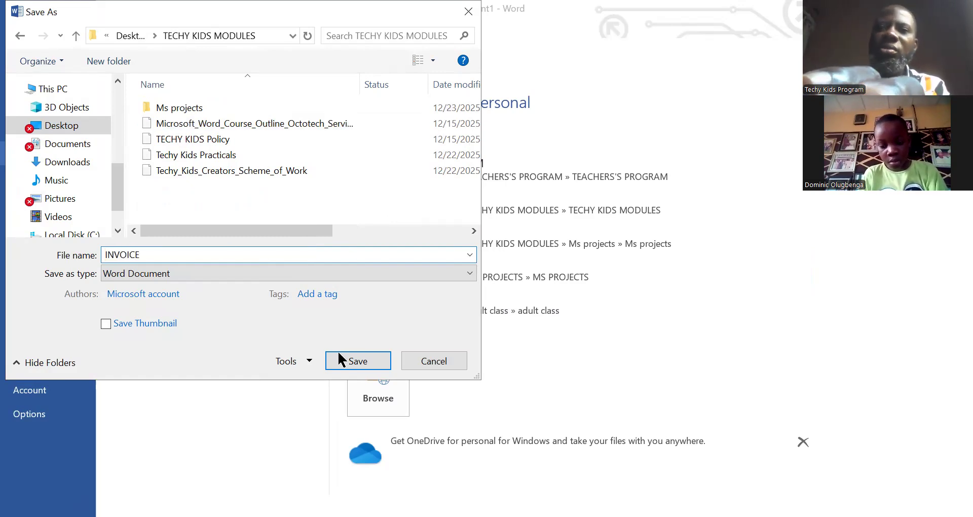
click(366, 363)
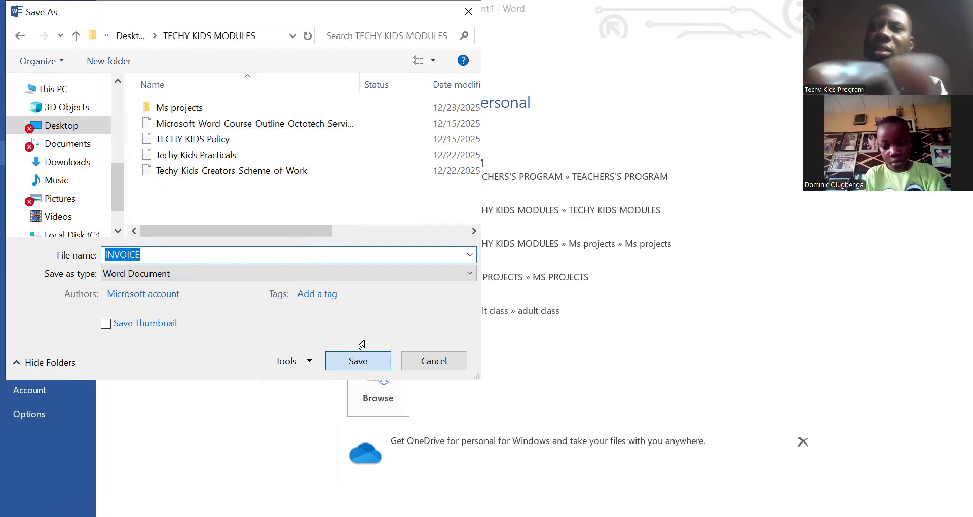
- Shade the items table's header row, from QTY to TOTAL, with a light green theme color
scroll(527, 374, up, 2)
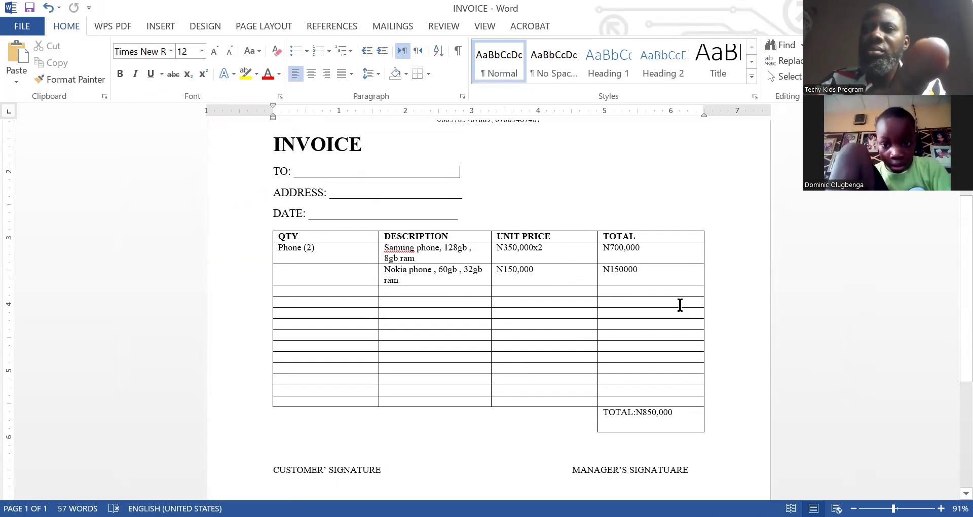
scroll(680, 303, down, 5)
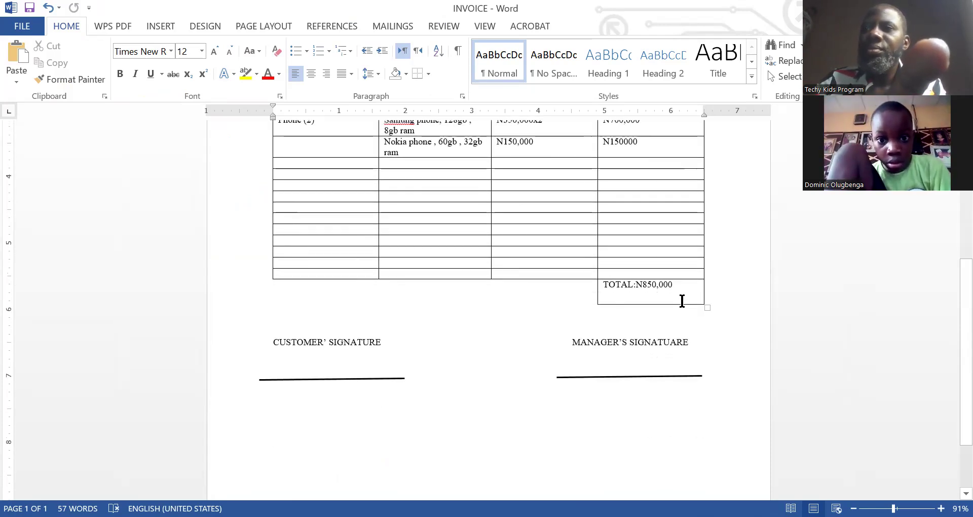
scroll(632, 288, up, 1)
scroll(632, 289, up, 2)
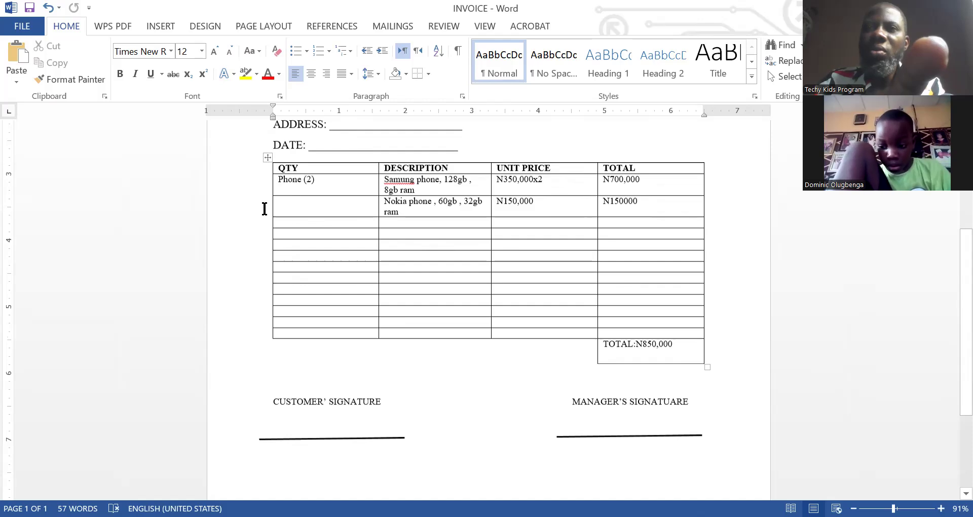
scroll(265, 208, up, 1)
scroll(275, 240, up, 2)
drag(278, 234, 469, 246)
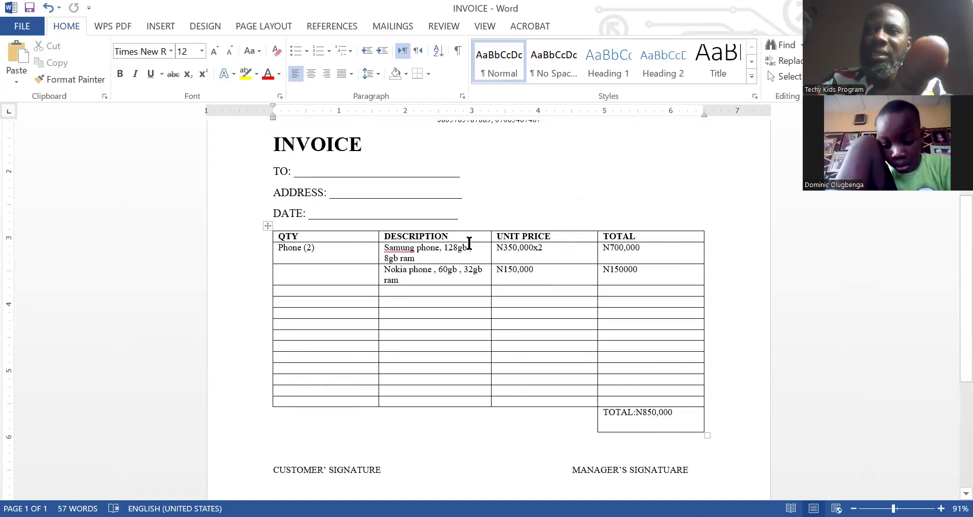
drag(657, 237, 681, 236)
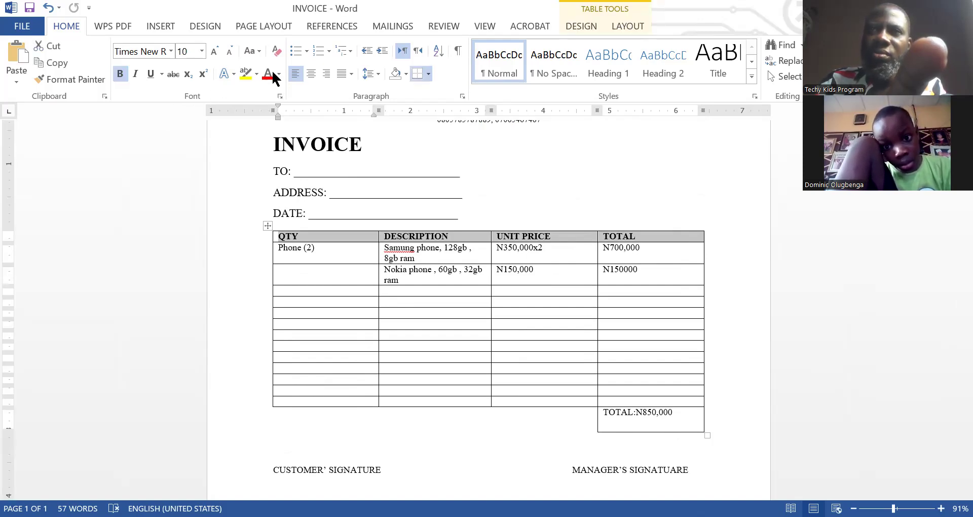
click(405, 74)
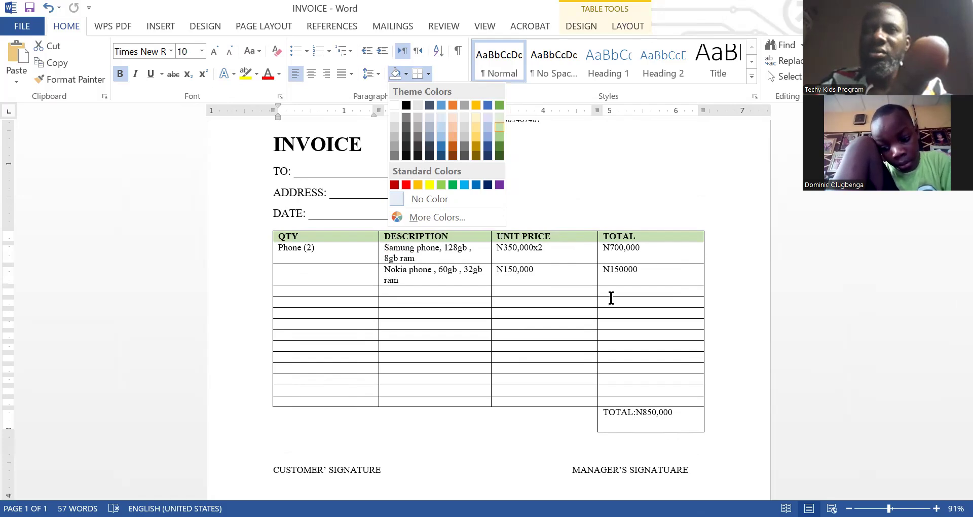
click(611, 298)
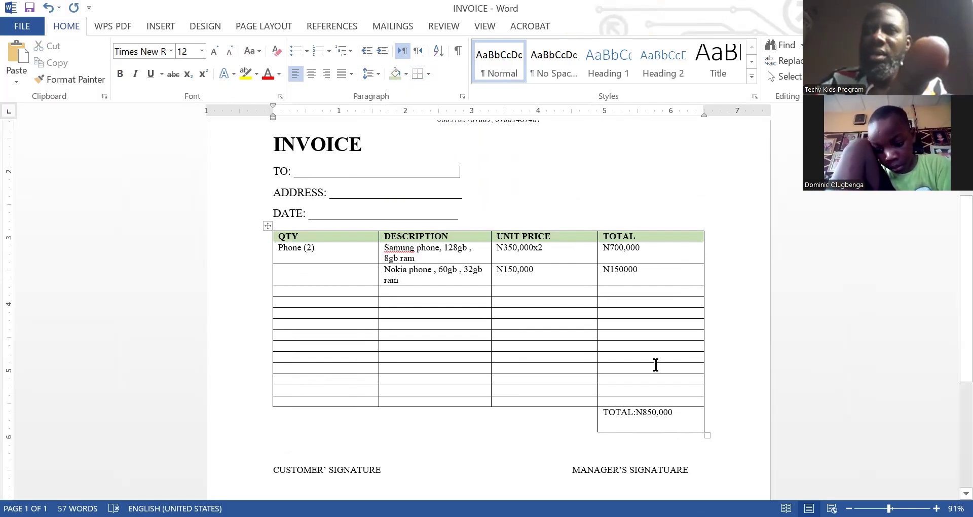
- Shade the grand total line and the blank line above the signature labels with the lightest grey theme color
click(606, 414)
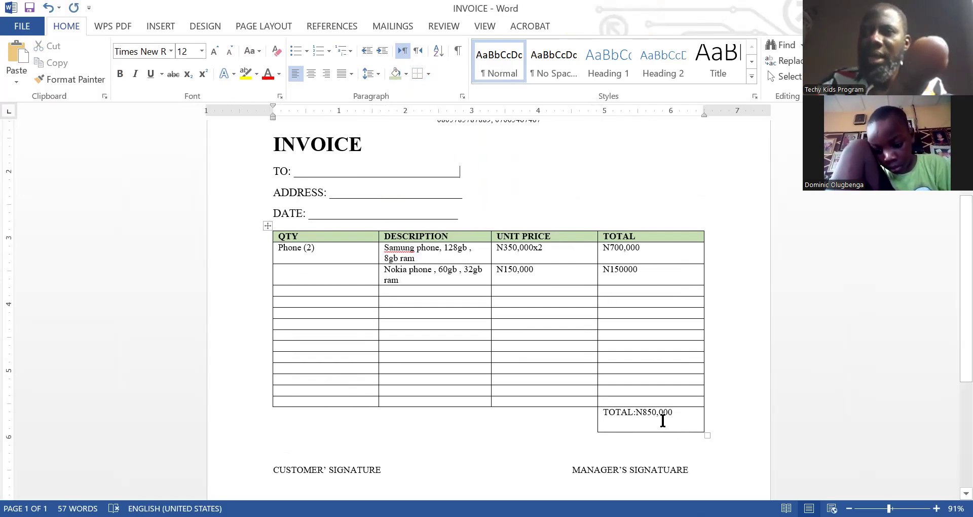
drag(605, 413, 663, 421)
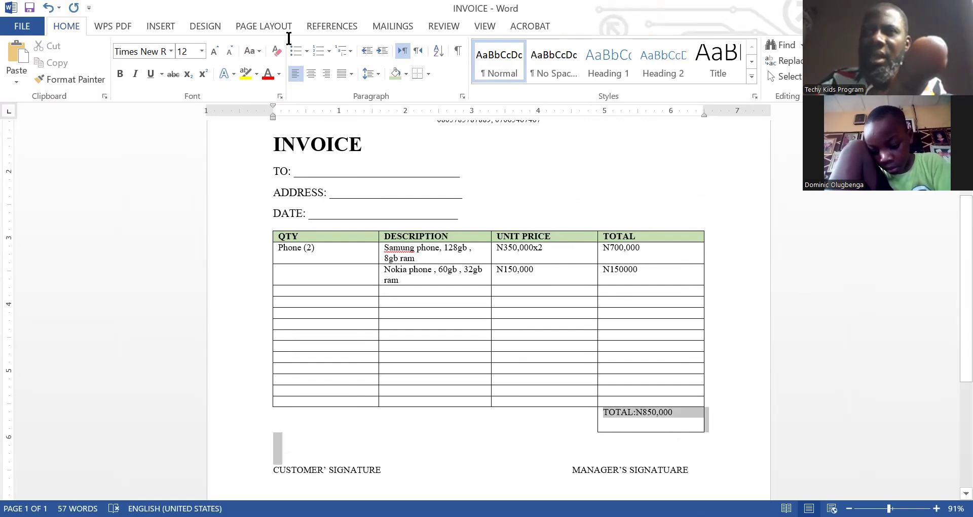
click(408, 75)
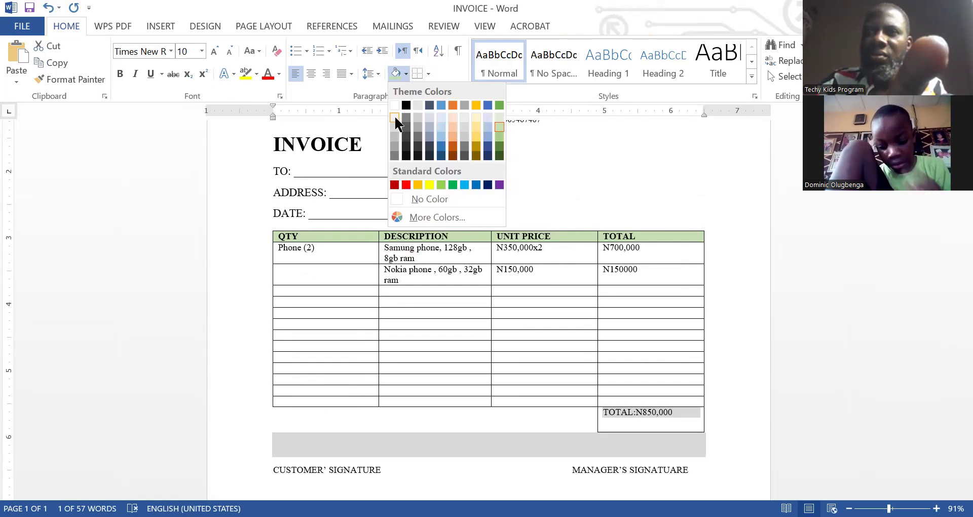
click(762, 353)
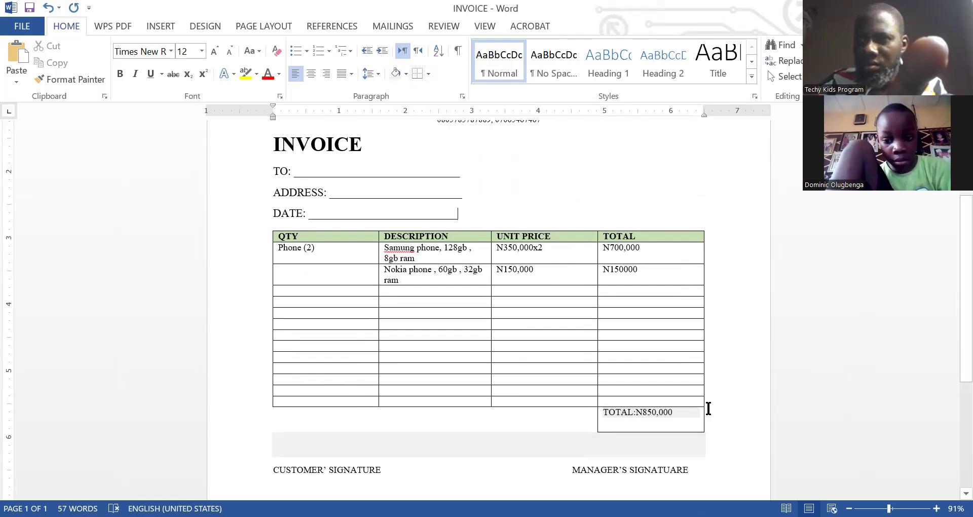
- Review the invoice from the business heading down through the items table to the signature lines
scroll(354, 415, down, 1)
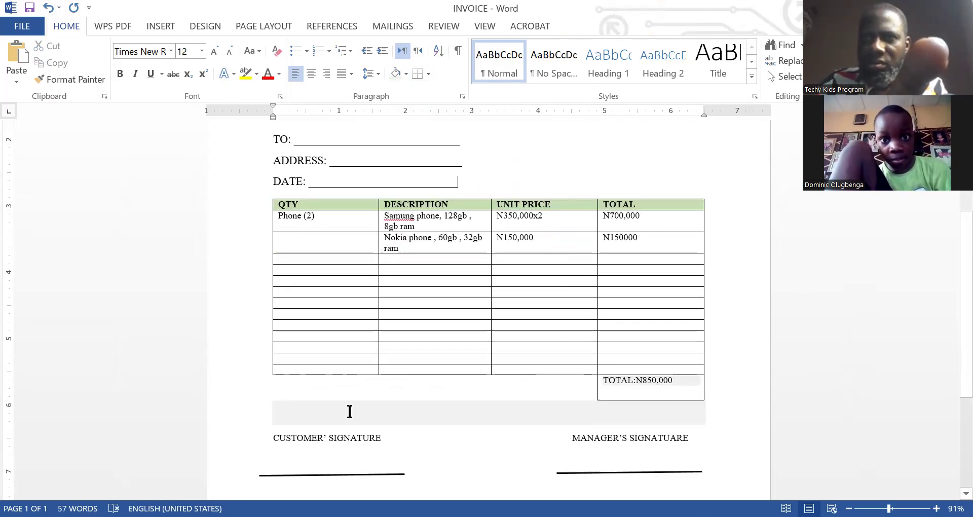
scroll(536, 384, up, 1)
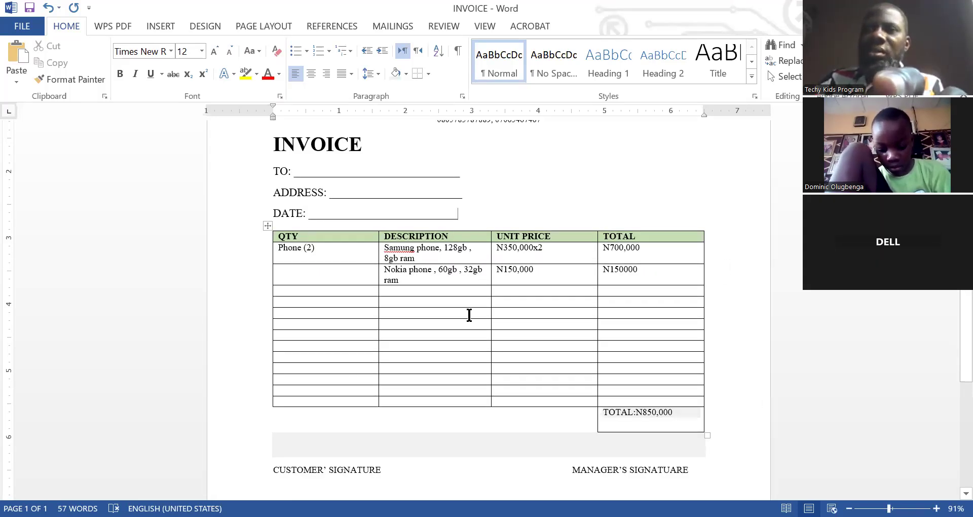
scroll(469, 315, up, 4)
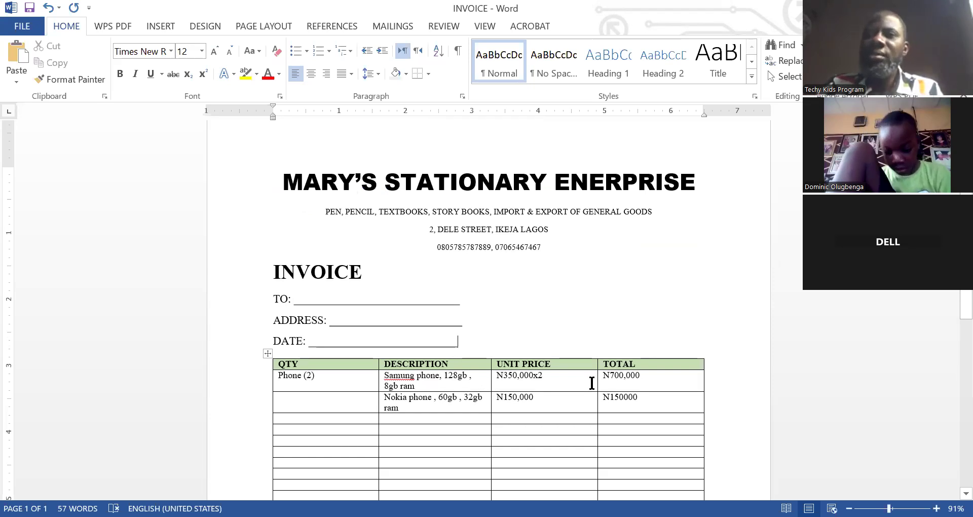
scroll(591, 383, down, 2)
scroll(590, 388, down, 3)
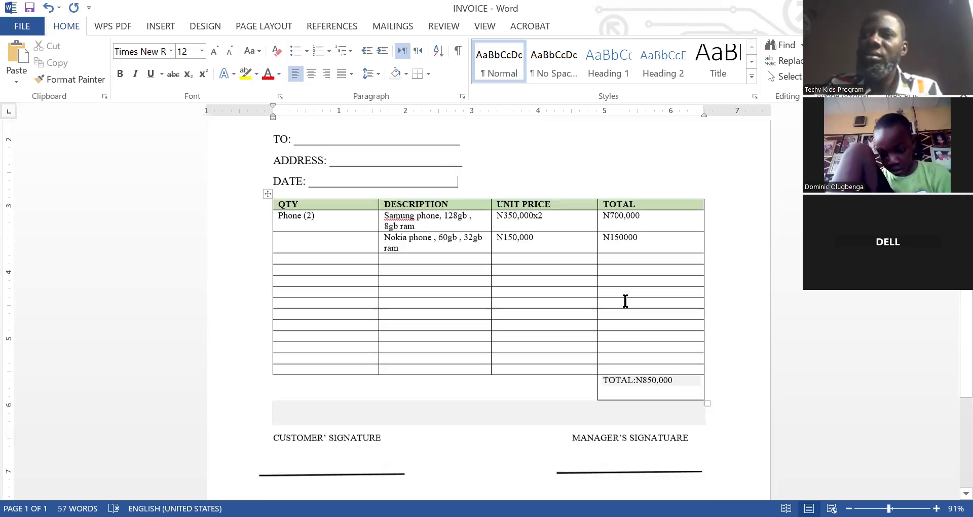
scroll(626, 301, down, 1)
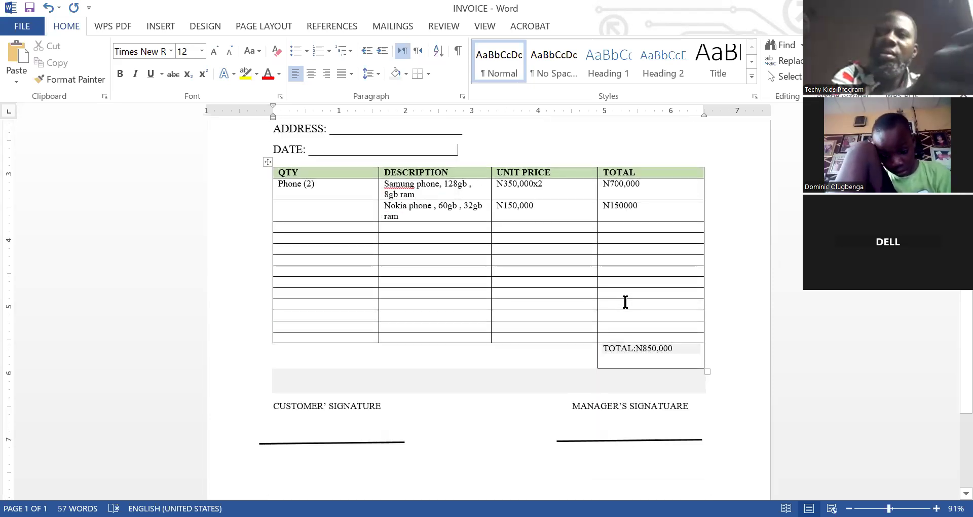